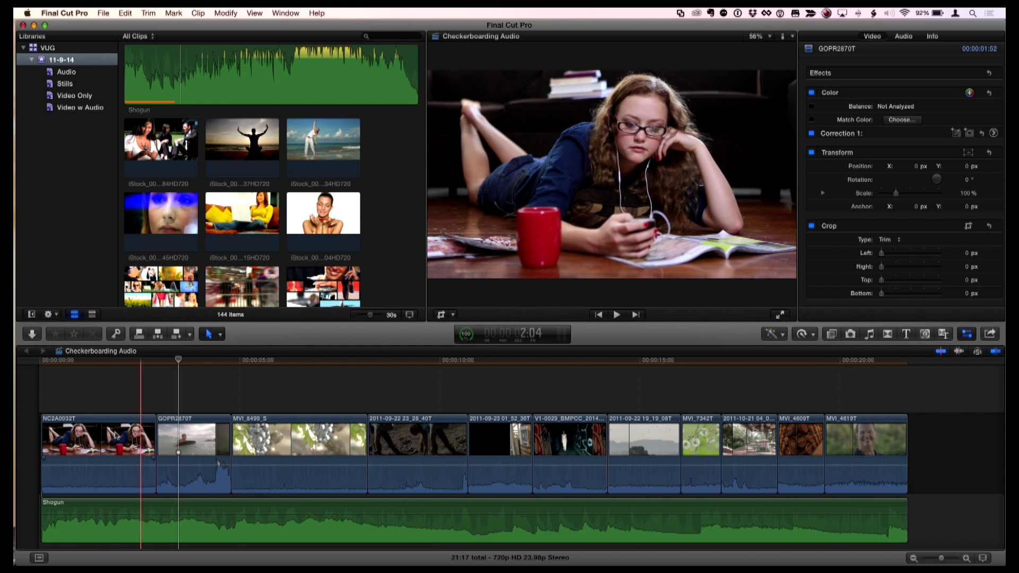
# - Move the MVI_8499_S clip ahead of GOPR2870T in the storyline and place the playhead inside it
pyautogui.moveTo(110, 440)
pyautogui.mouseDown()
pyautogui.moveTo(159, 424)
pyautogui.moveTo(109, 428)
pyautogui.moveTo(110, 439)
pyautogui.mouseUp()
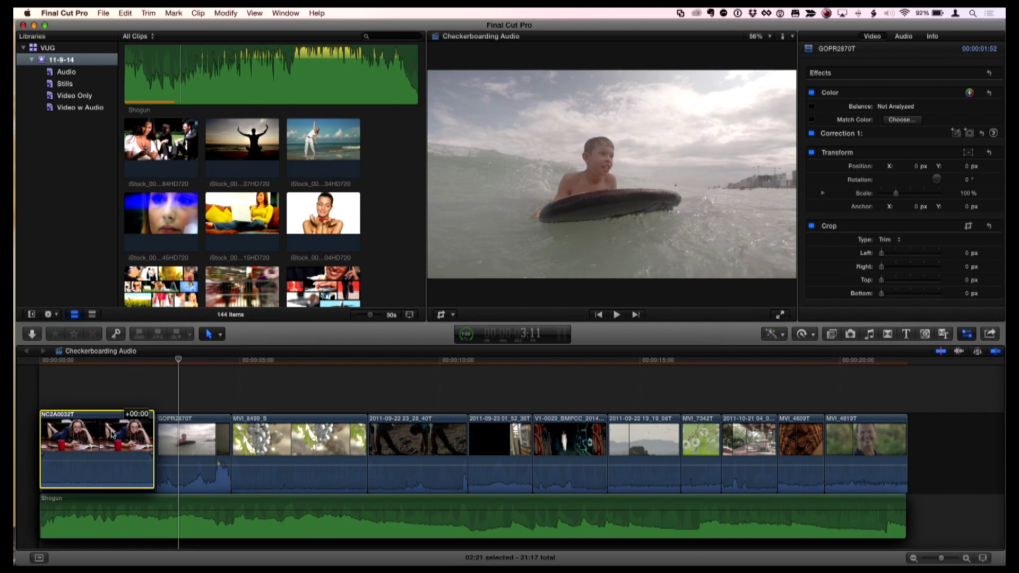
pyautogui.click(274, 433)
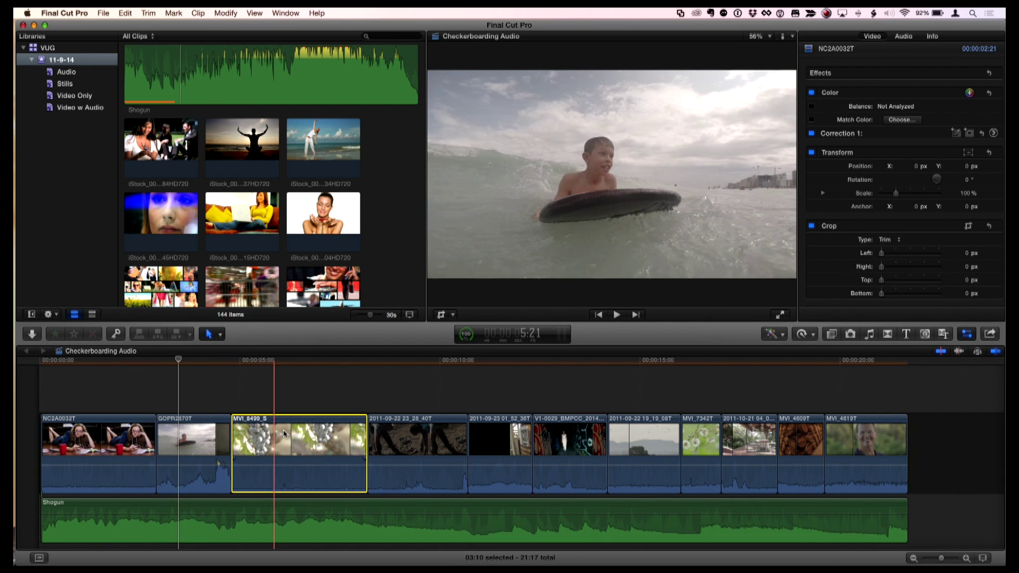
pyautogui.moveTo(264, 429); pyautogui.dragTo(202, 439)
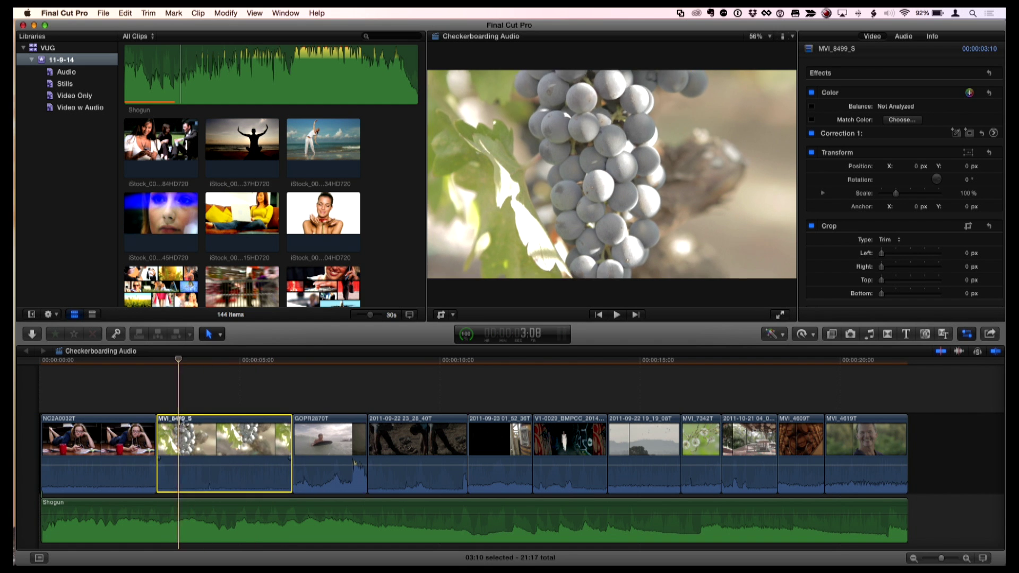
pyautogui.click(201, 395)
pyautogui.click(245, 435)
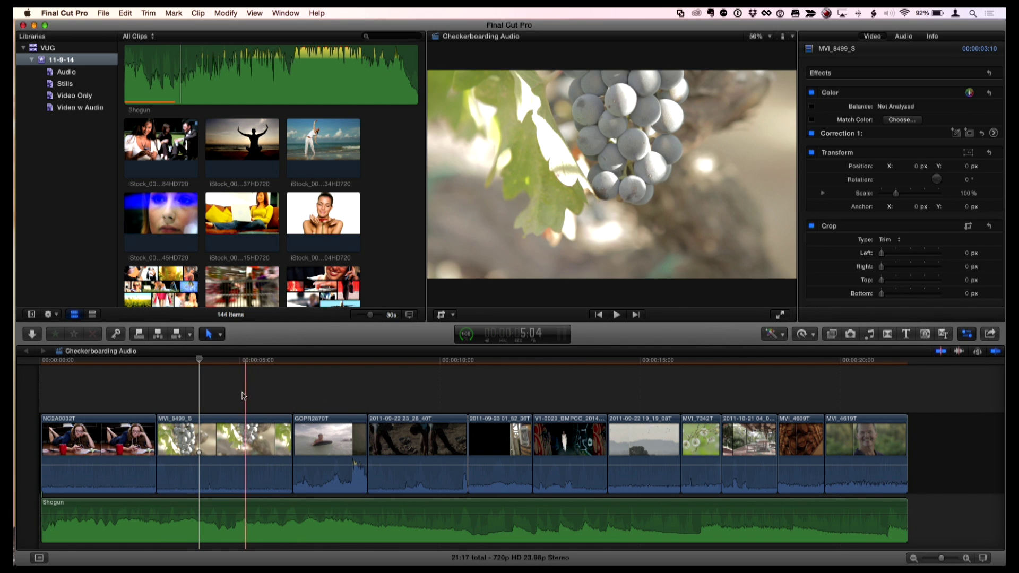
pyautogui.click(200, 361)
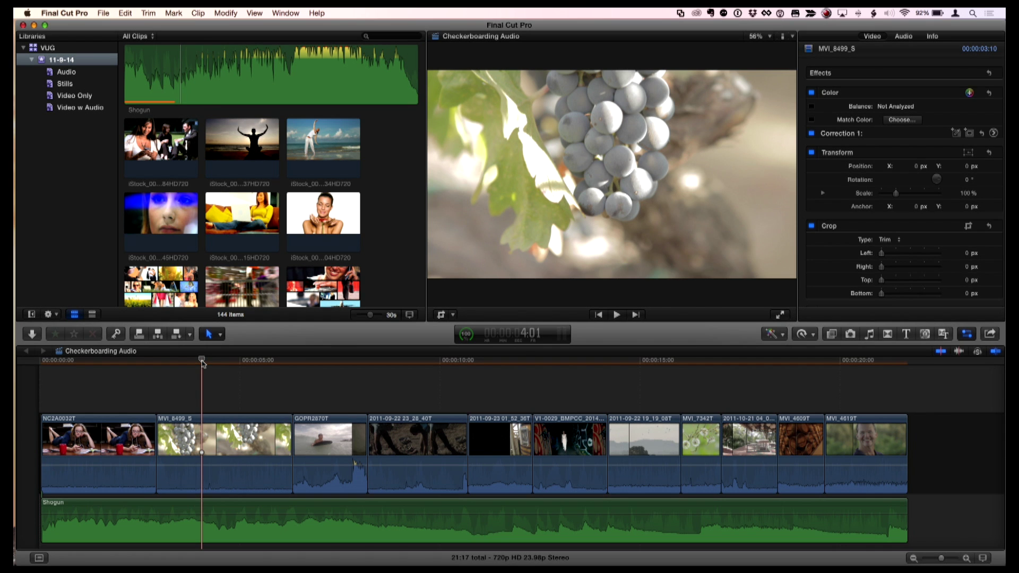
# - Hide the Inspector and the media browser to widen the viewer, and scrub through the first clips of the storyline
pyautogui.press('super+4')
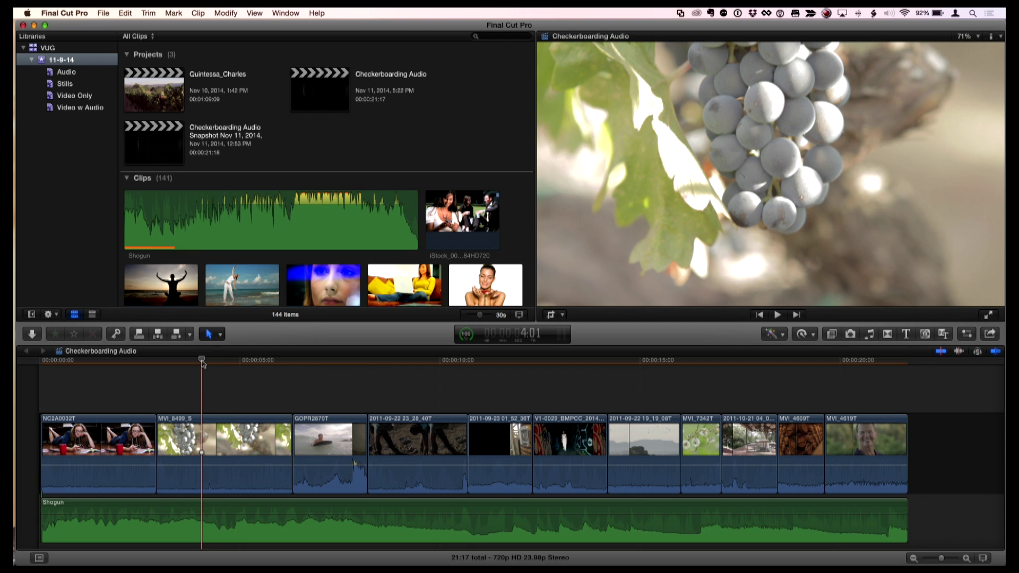
pyautogui.press('ctrl+super+1')
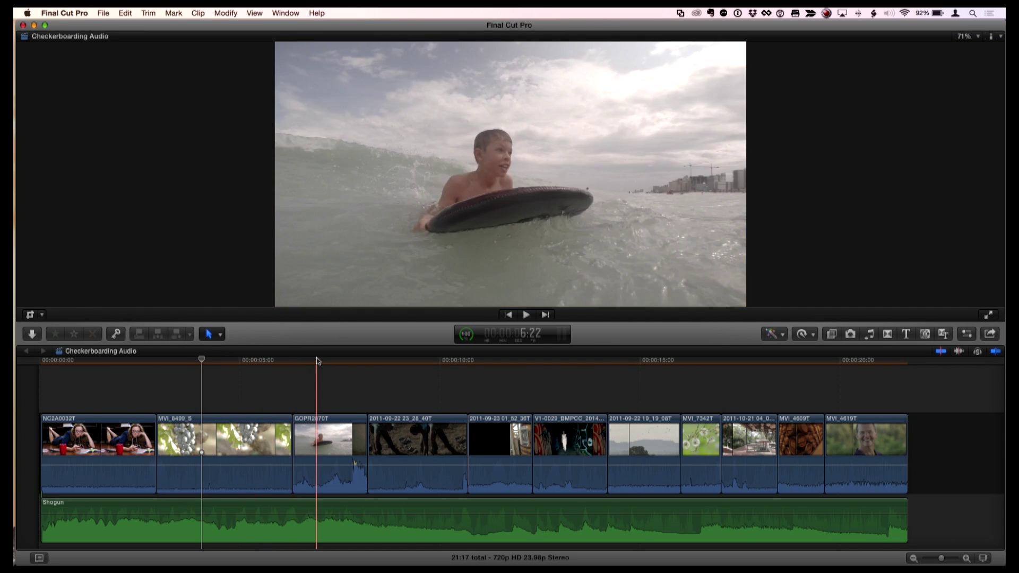
pyautogui.scroll(-1, 317, 361)
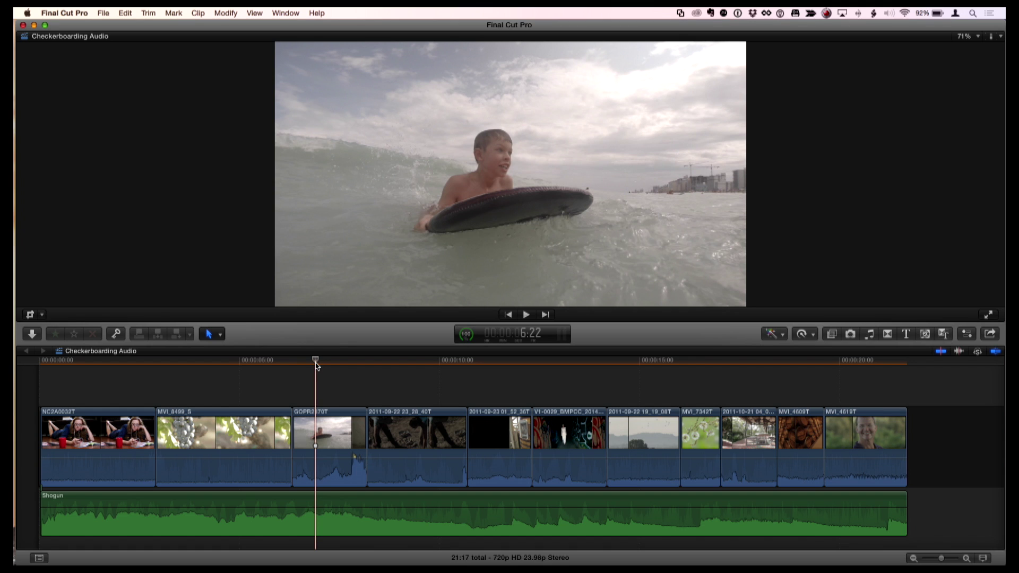
pyautogui.moveTo(316, 365); pyautogui.dragTo(340, 369)
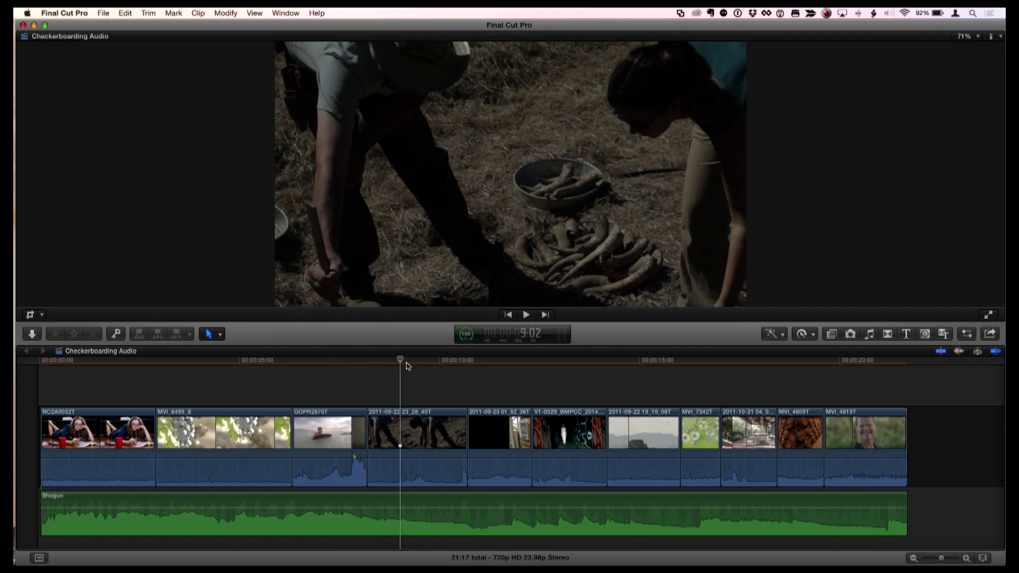
pyautogui.moveTo(433, 369); pyautogui.dragTo(256, 371)
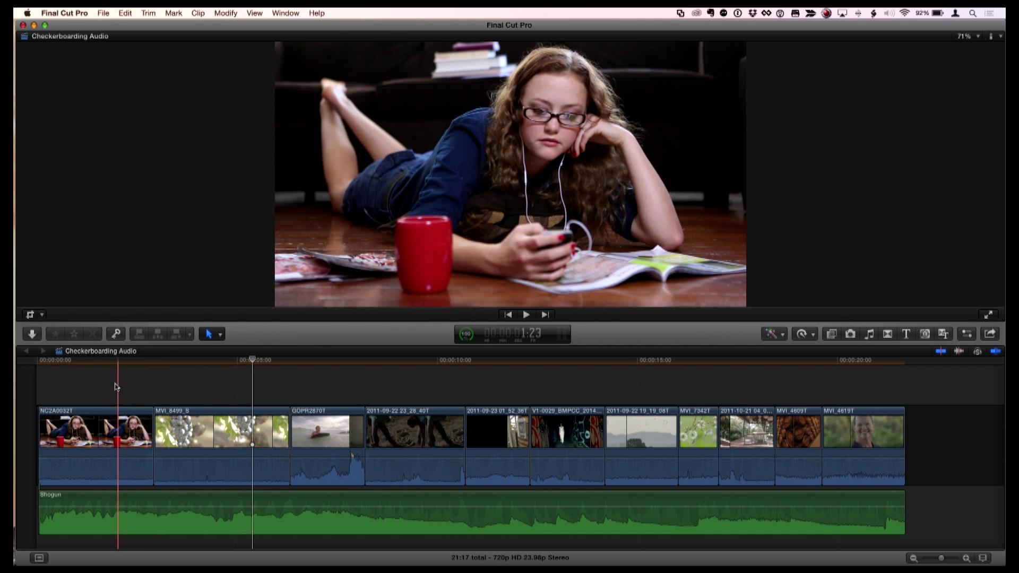
# - Select all video clips in the storyline and expand their audio and video apart with Expand Audio / Video
pyautogui.moveTo(115, 383); pyautogui.dragTo(857, 431)
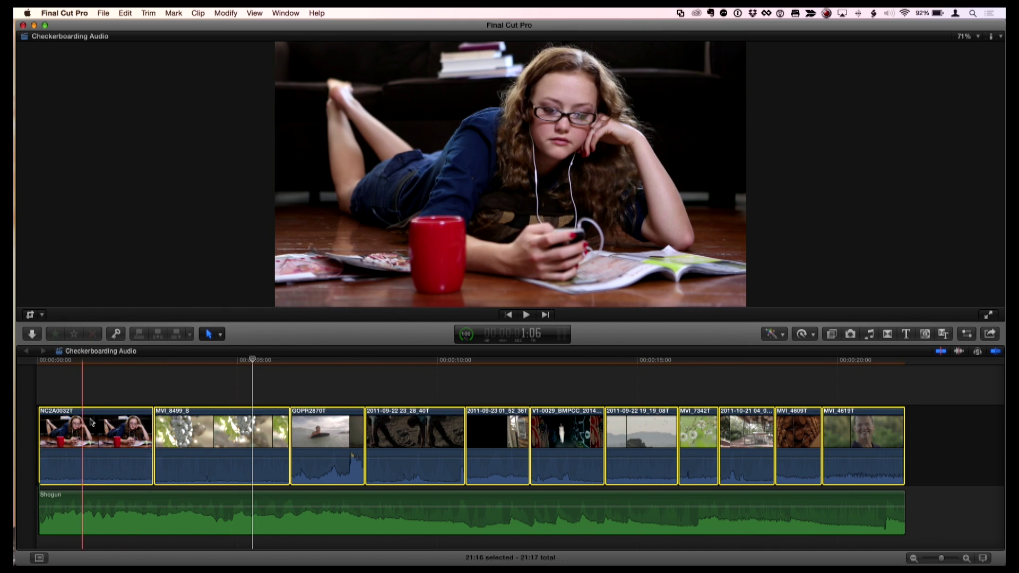
pyautogui.rightClick(91, 426)
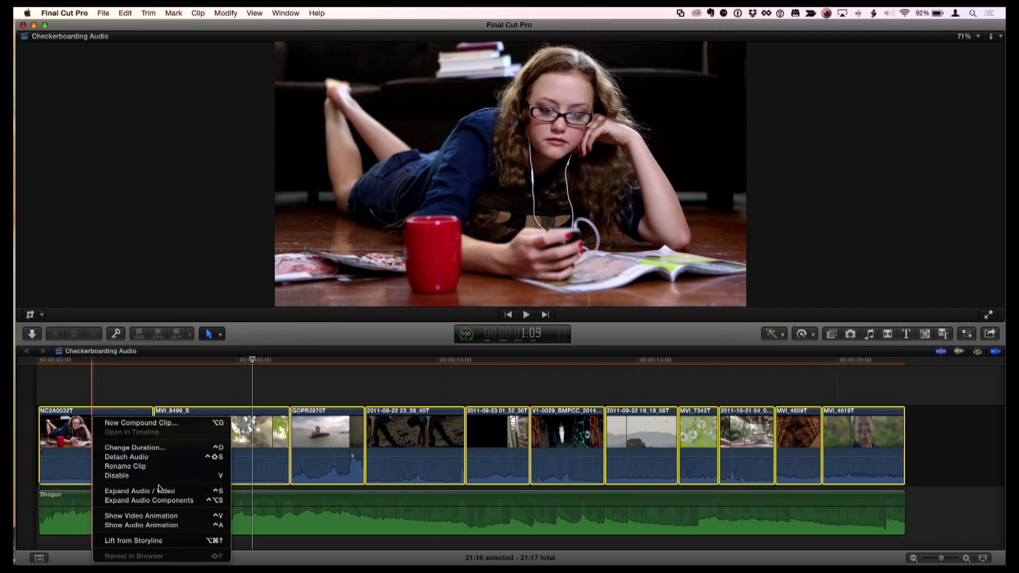
pyautogui.click(186, 493)
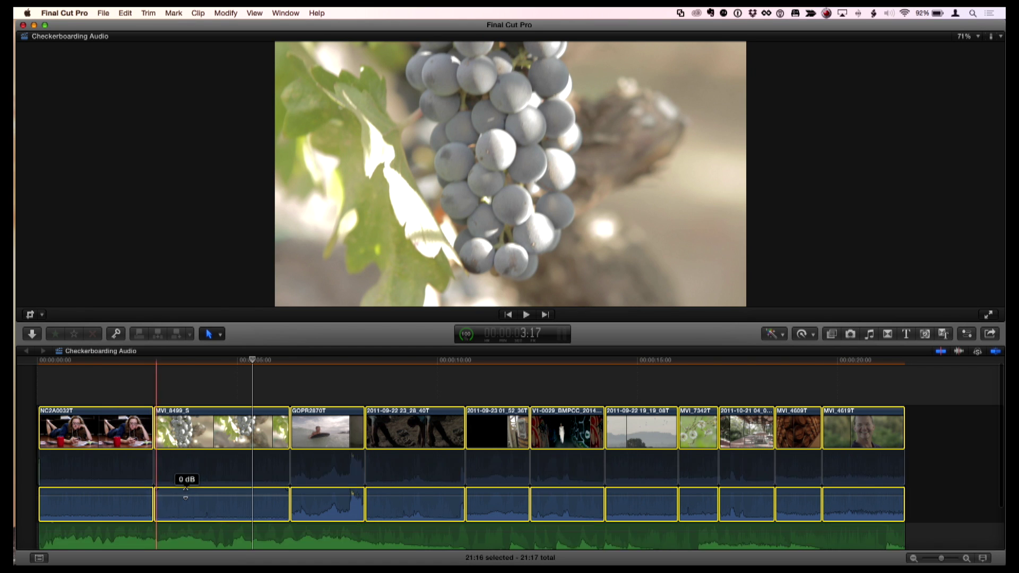
pyautogui.click(205, 387)
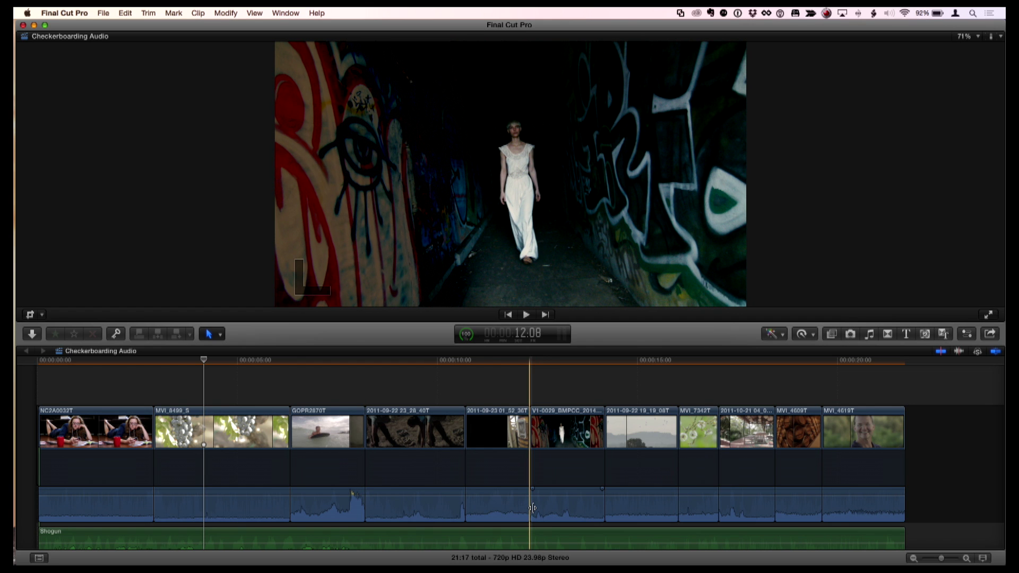
pyautogui.moveTo(534, 508); pyautogui.dragTo(586, 526)
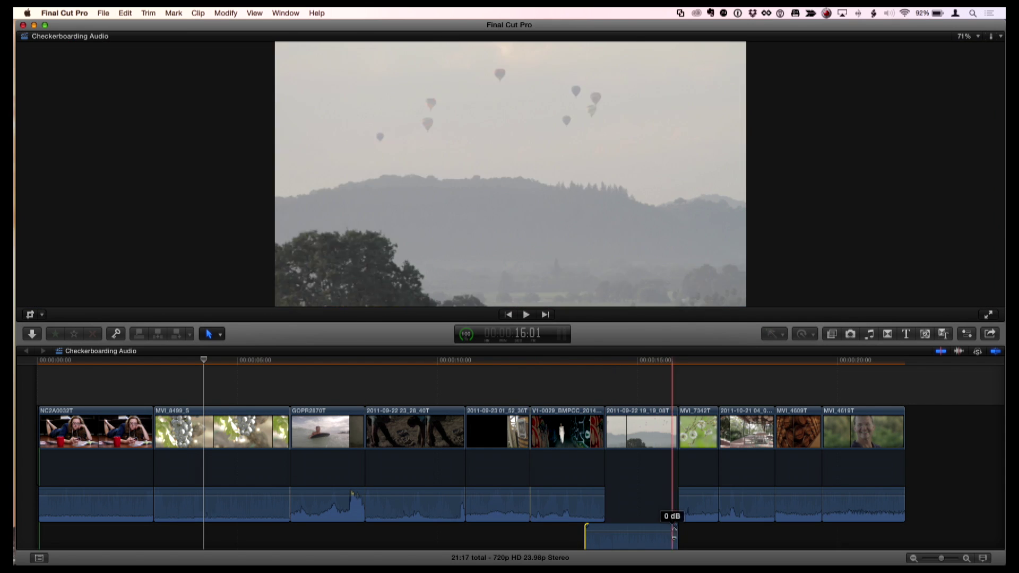
pyautogui.moveTo(681, 546); pyautogui.dragTo(694, 545)
pyautogui.scroll(-3, 658, 496)
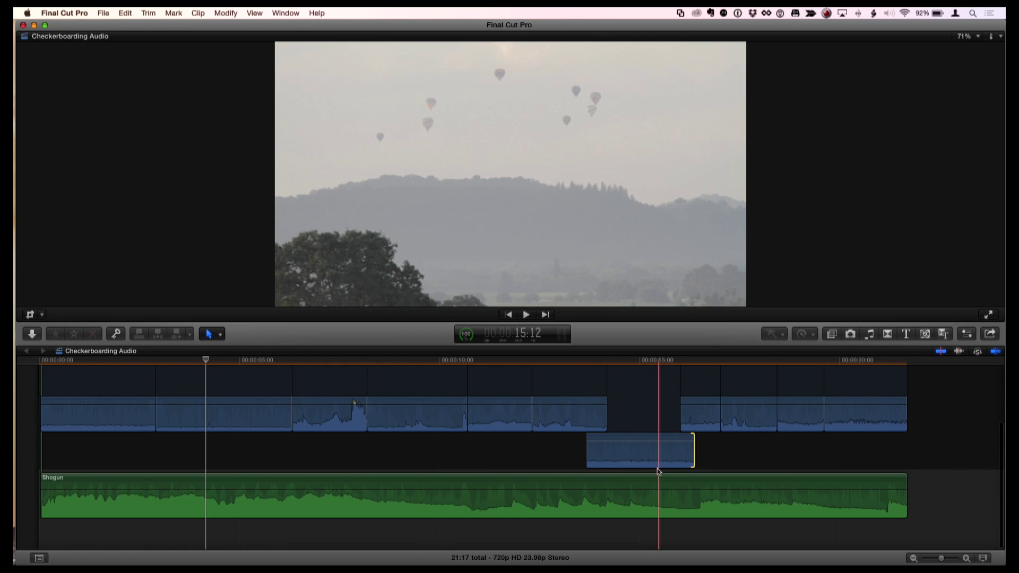
pyautogui.press('super+equal')
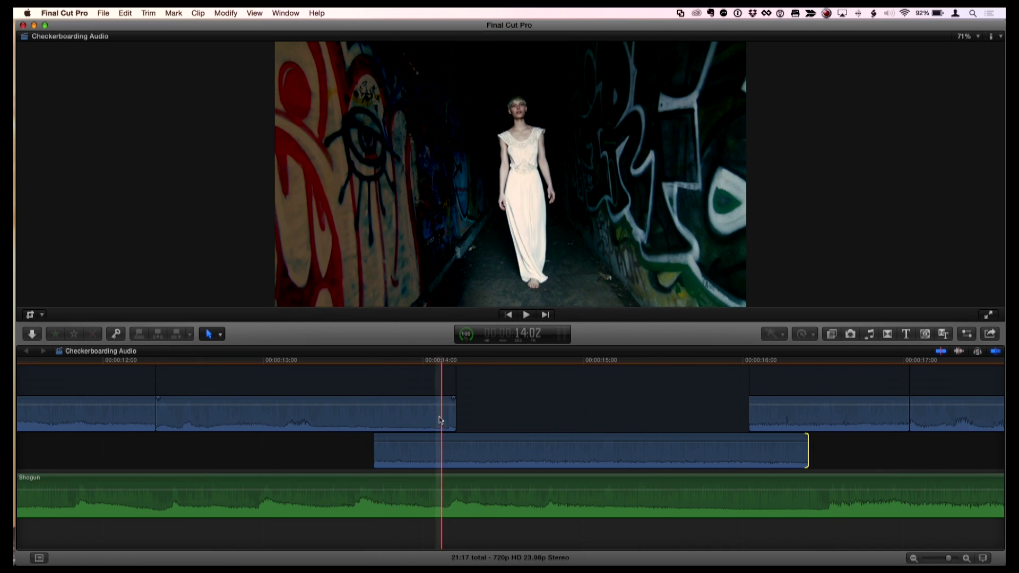
pyautogui.moveTo(454, 415); pyautogui.dragTo(494, 419)
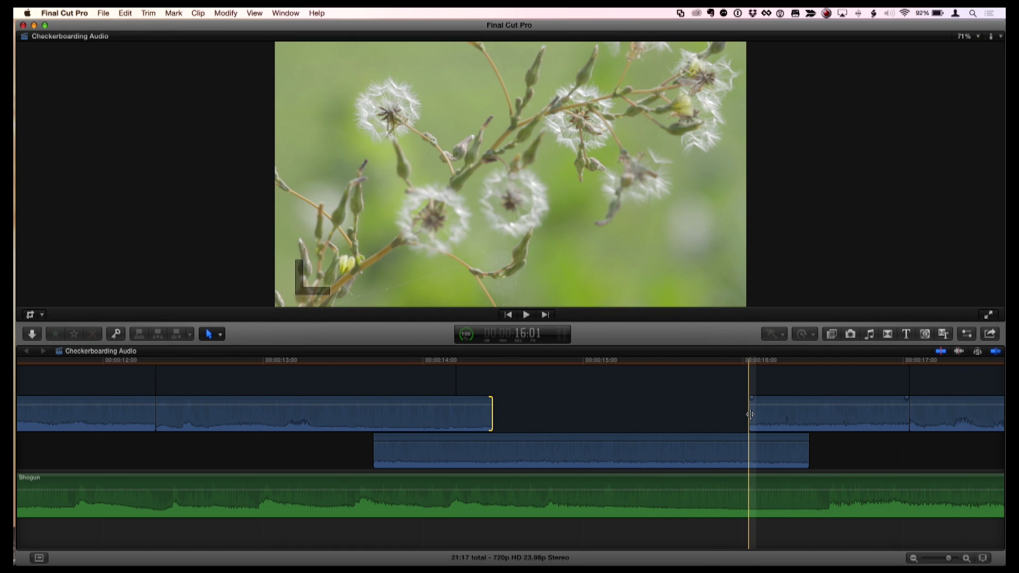
pyautogui.moveTo(750, 415); pyautogui.dragTo(727, 419)
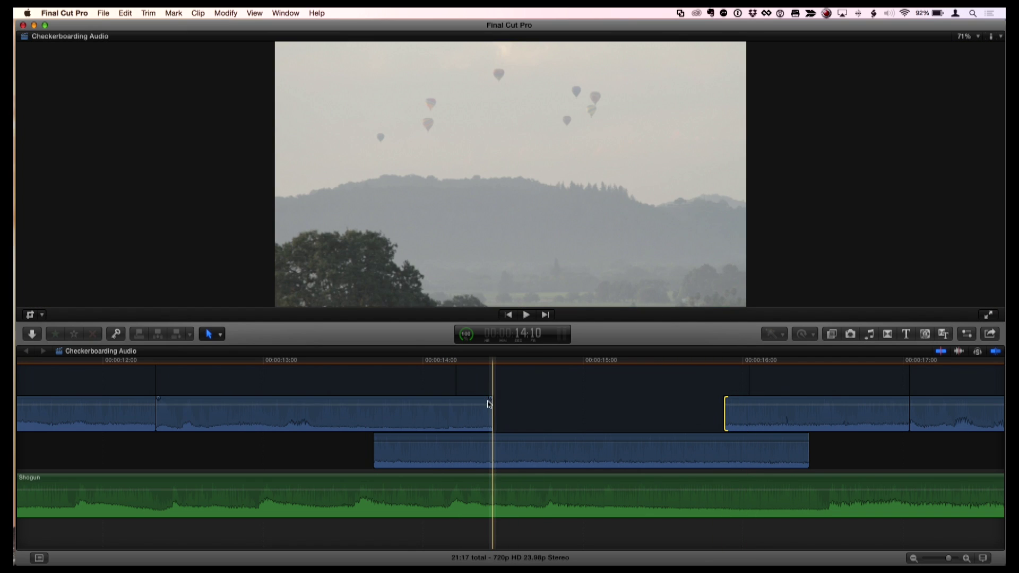
pyautogui.moveTo(492, 399); pyautogui.dragTo(467, 398)
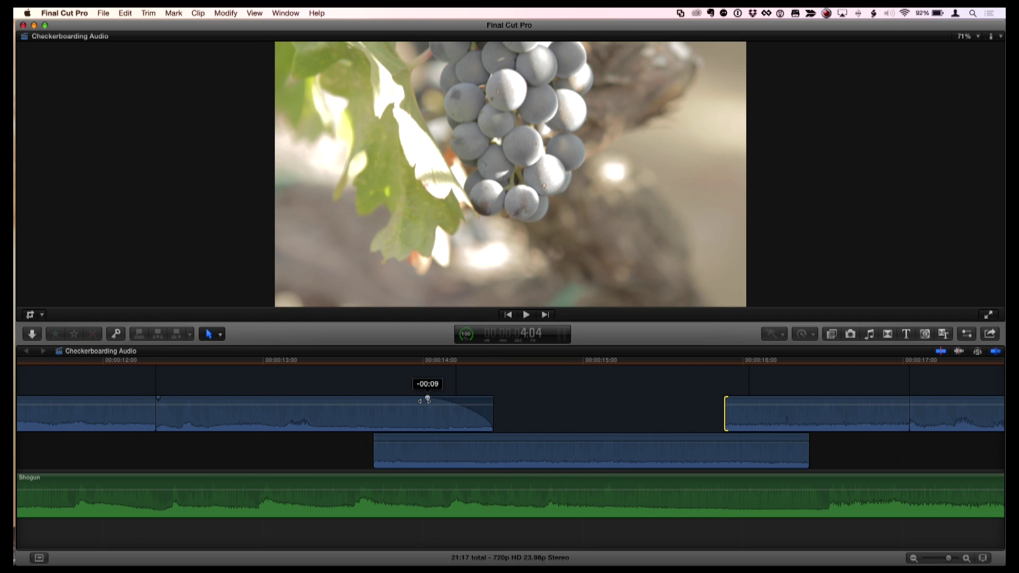
pyautogui.moveTo(380, 404)
pyautogui.mouseDown()
pyautogui.moveTo(452, 437)
pyautogui.moveTo(477, 436)
pyautogui.mouseUp()
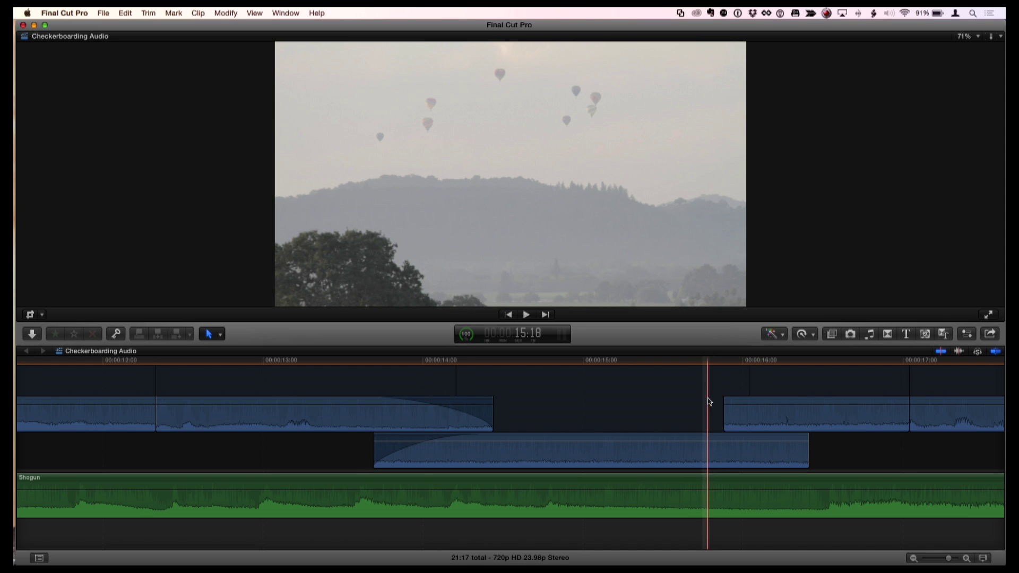
pyautogui.moveTo(792, 398); pyautogui.dragTo(799, 398)
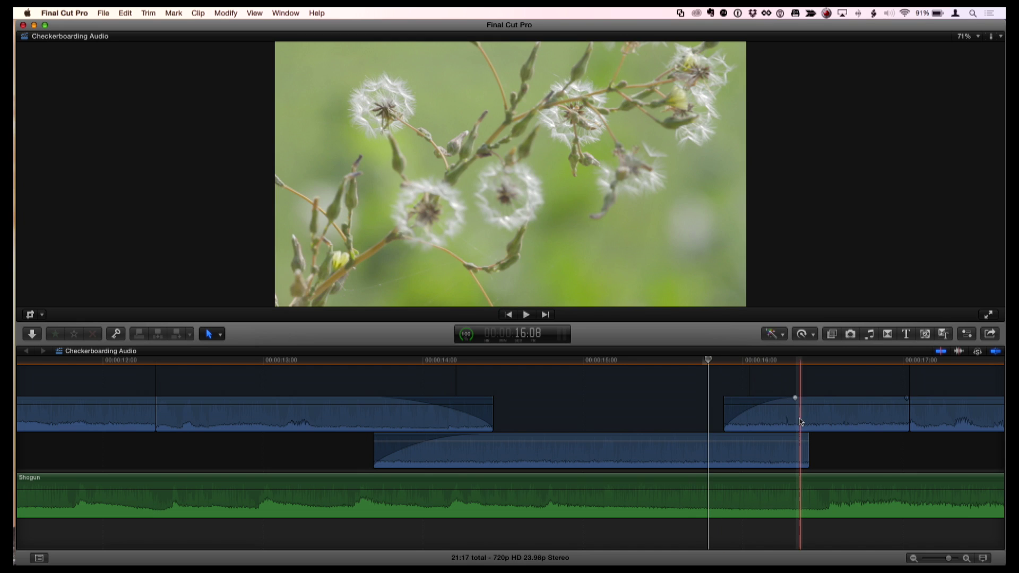
pyautogui.moveTo(805, 437); pyautogui.dragTo(781, 434)
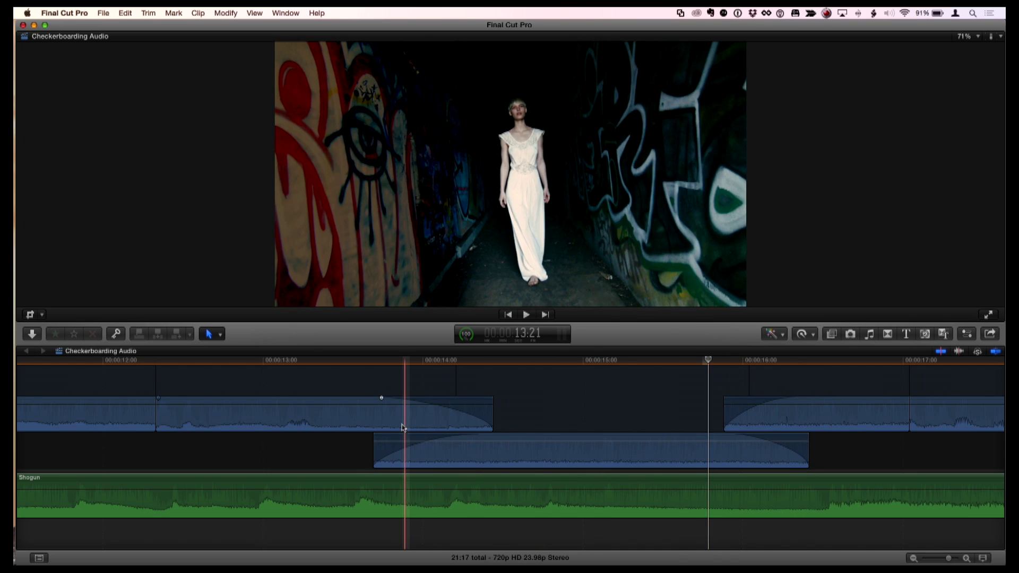
pyautogui.moveTo(382, 398); pyautogui.dragTo(382, 399)
pyautogui.rightClick(381, 399)
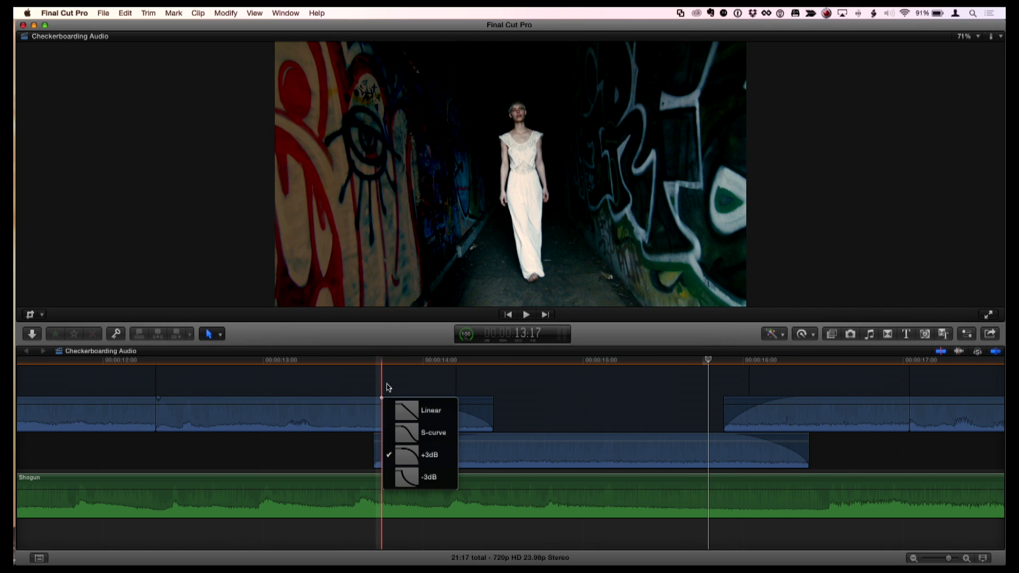
pyautogui.click(387, 387)
# - Fit the whole project in the timeline, make the timeline area taller, and skim past the crossfaded audio
pyautogui.hotkey('shift', 'z')
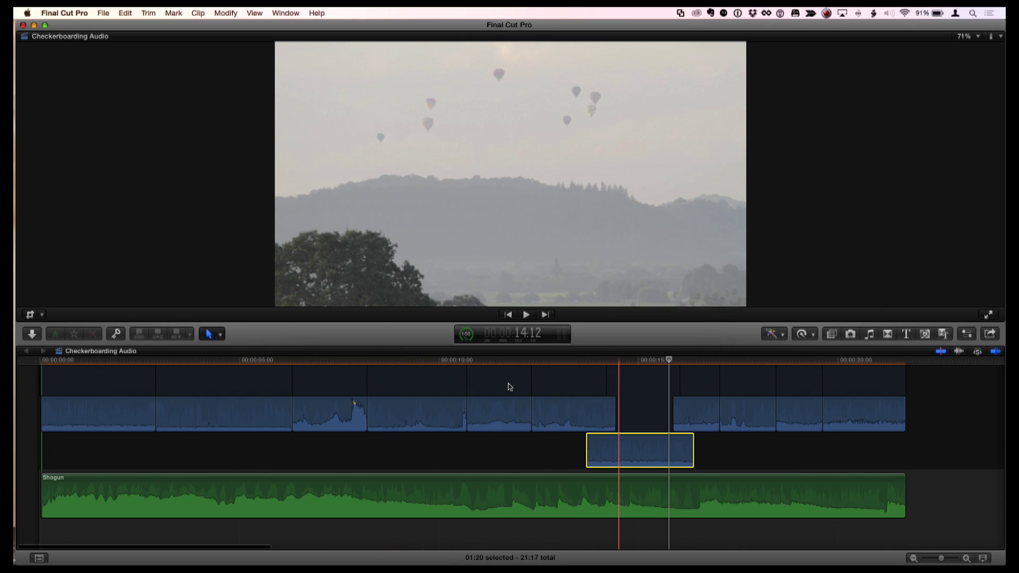
pyautogui.click(735, 457)
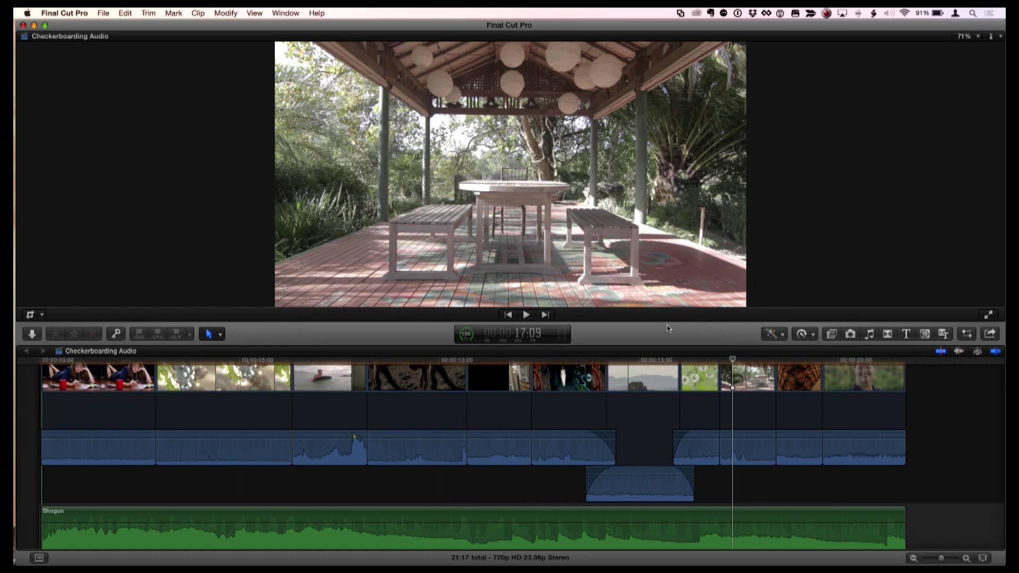
pyautogui.moveTo(668, 325); pyautogui.dragTo(668, 247)
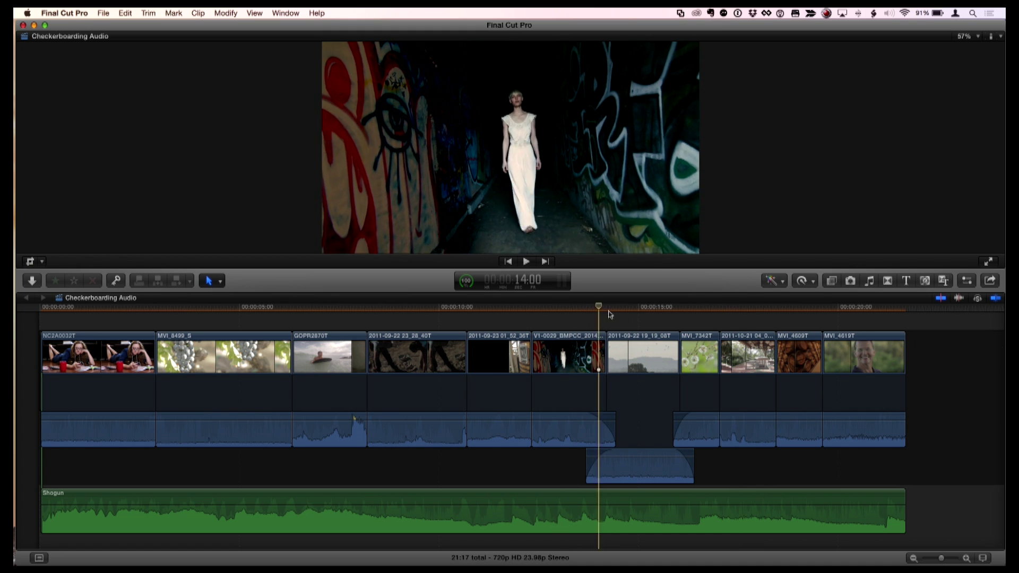
pyautogui.click(695, 319)
pyautogui.click(718, 319)
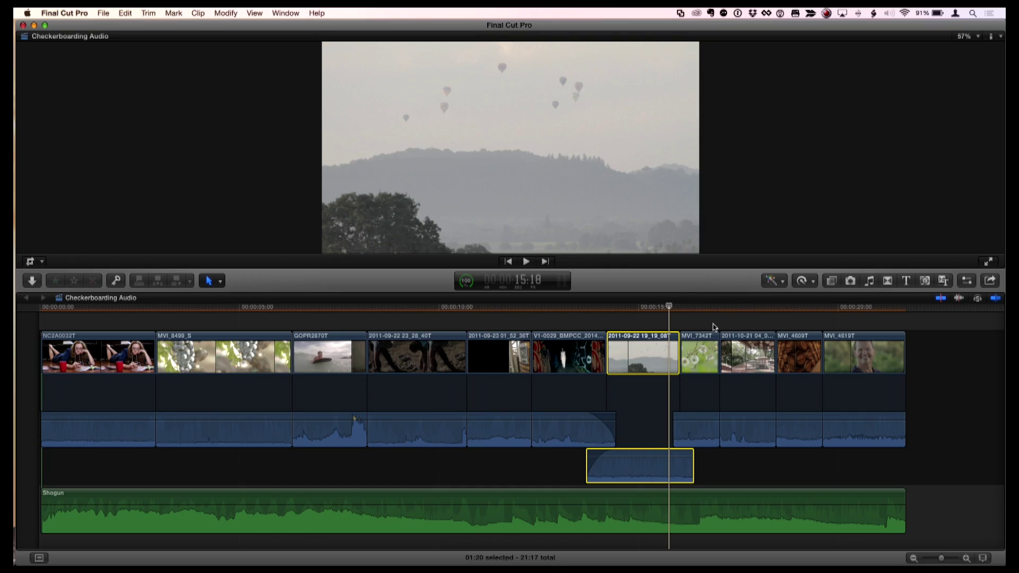
pyautogui.press('super+z')
pyautogui.press('super+z')
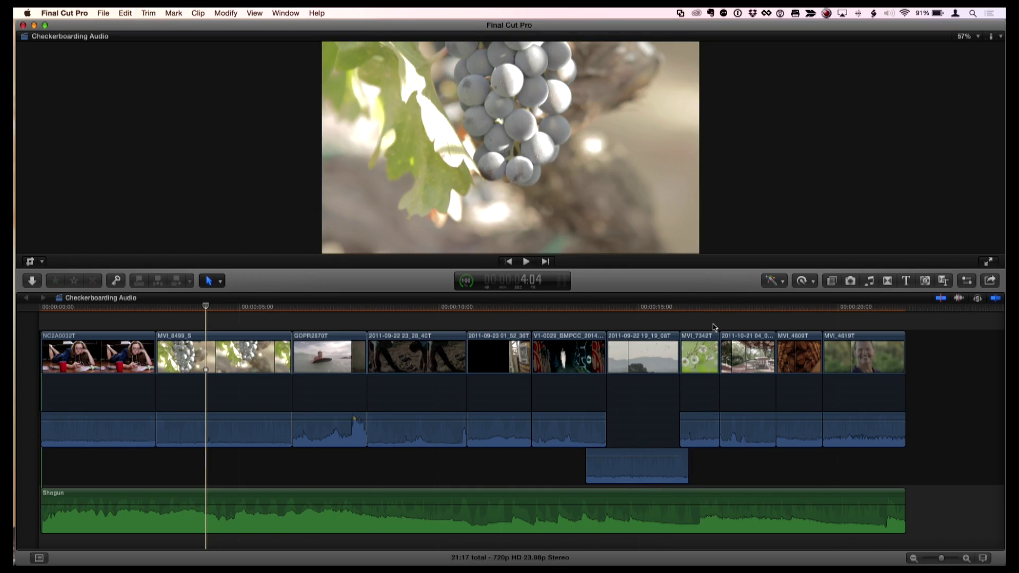
pyautogui.press('super+z')
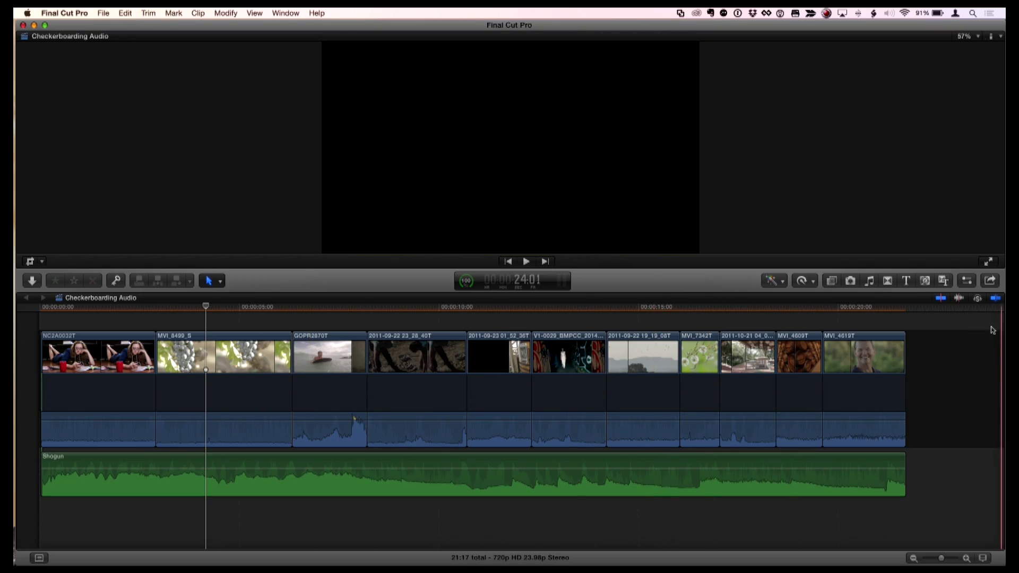
# - Select all the storyline clips and collapse their expanded audio back into the video
pyautogui.moveTo(934, 348); pyautogui.dragTo(78, 427)
pyautogui.hotkey('ctrl', 's')
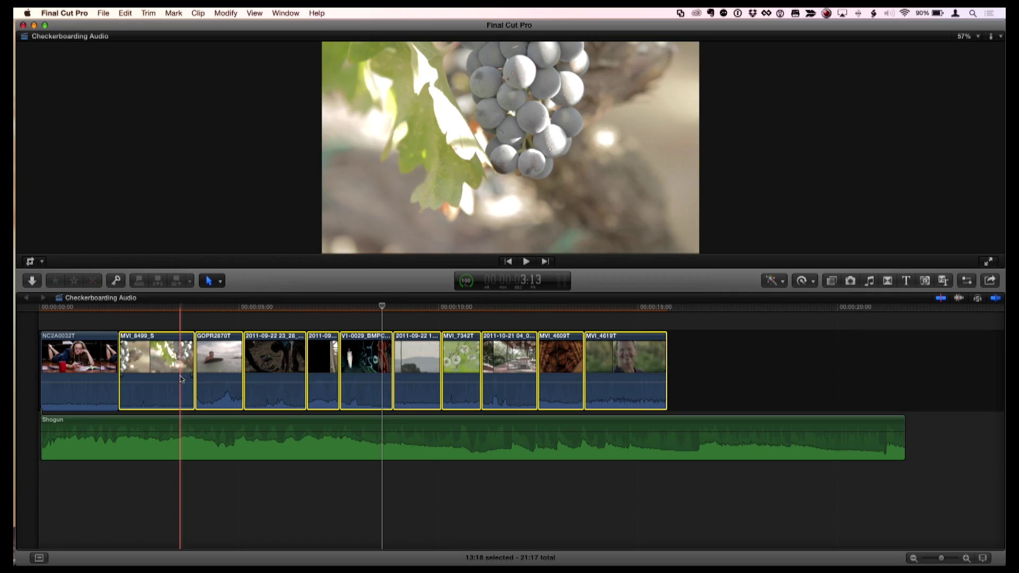
# - Add the default transition to the selected clips from MVI_8499_S through MVI_4619T and expand their audio below the video
pyautogui.press('super+t')
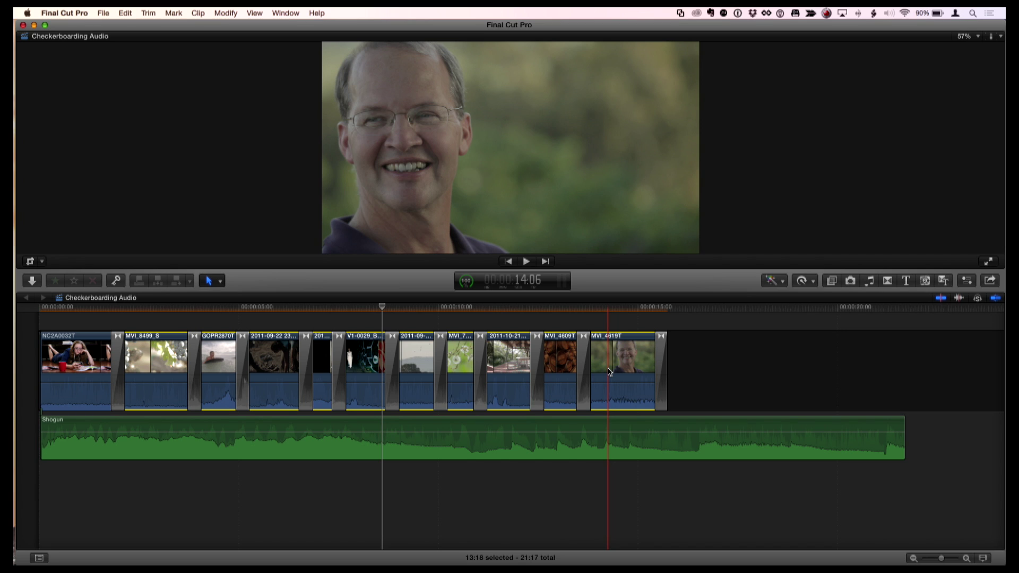
pyautogui.hotkey('ctrl', 's')
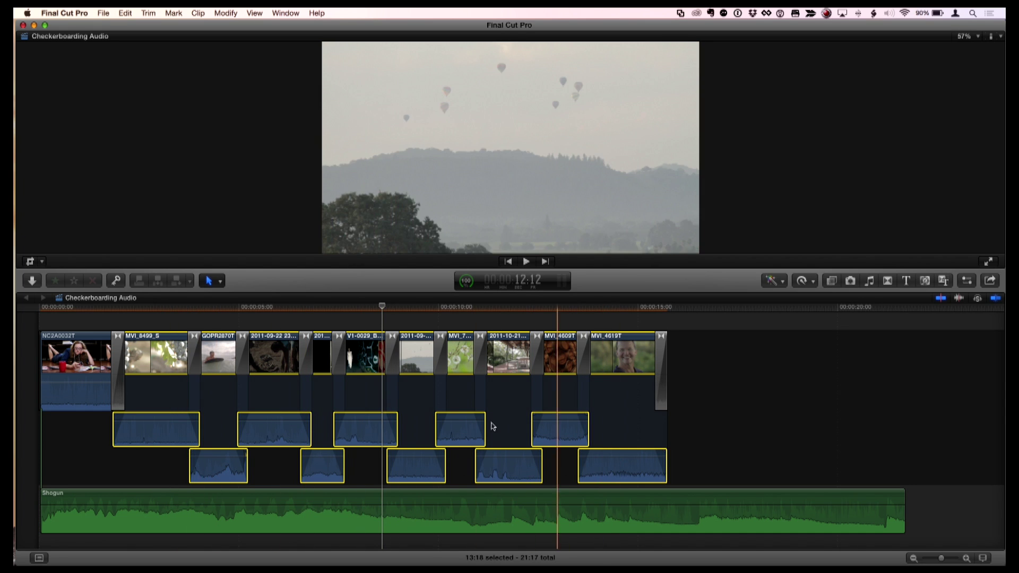
# - Play the timeline from the start of the transition between MVI_8499_S and GOPR2870T to check the overlapping audio
pyautogui.click(192, 314)
pyautogui.moveTo(194, 313); pyautogui.dragTo(188, 313)
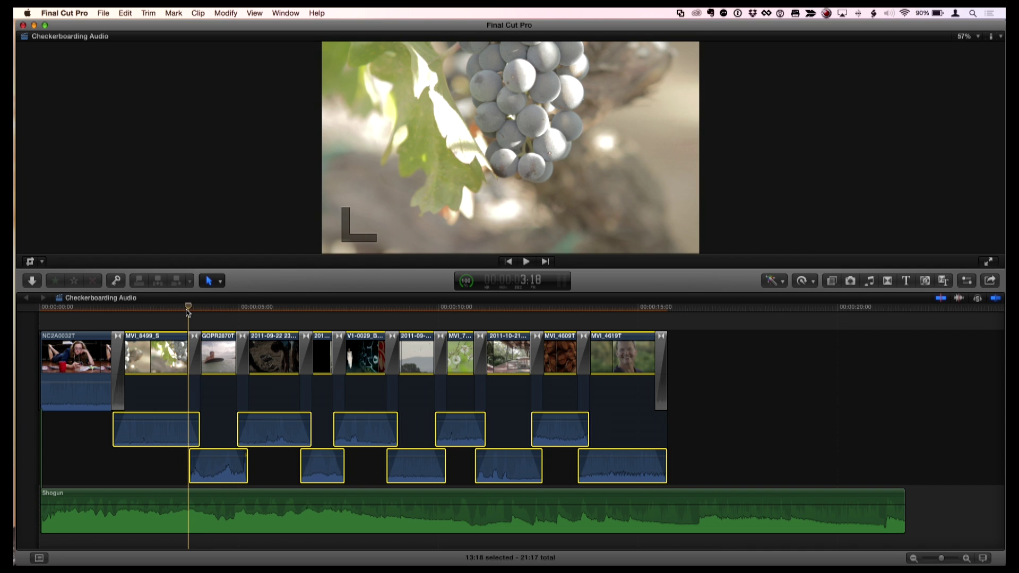
pyautogui.press('space')
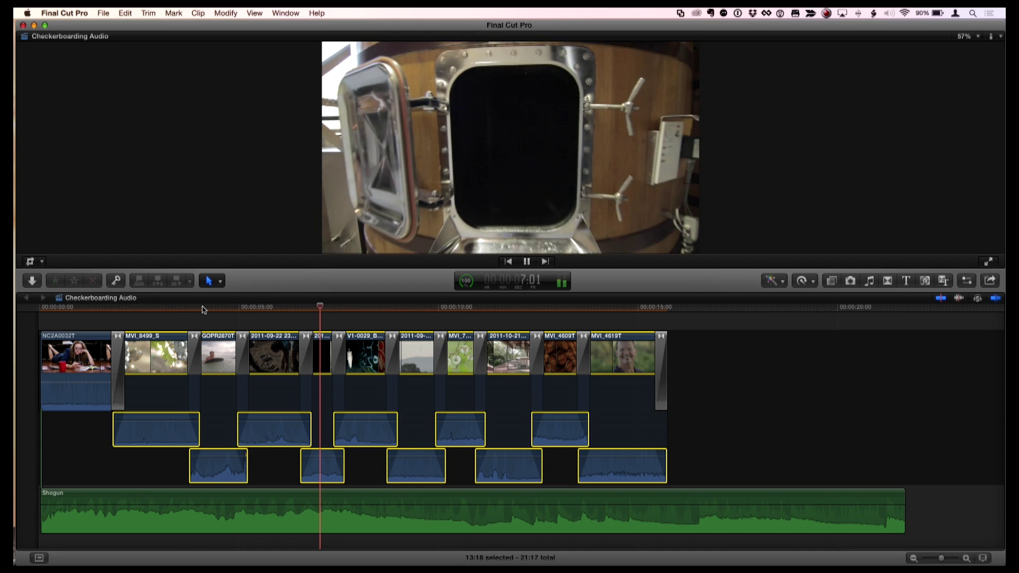
# - Stop playback and delete the three transitions between MVI_7342T, the 2011-10-21 clip, MVI_4609T and MVI_4619T
pyautogui.press('space')
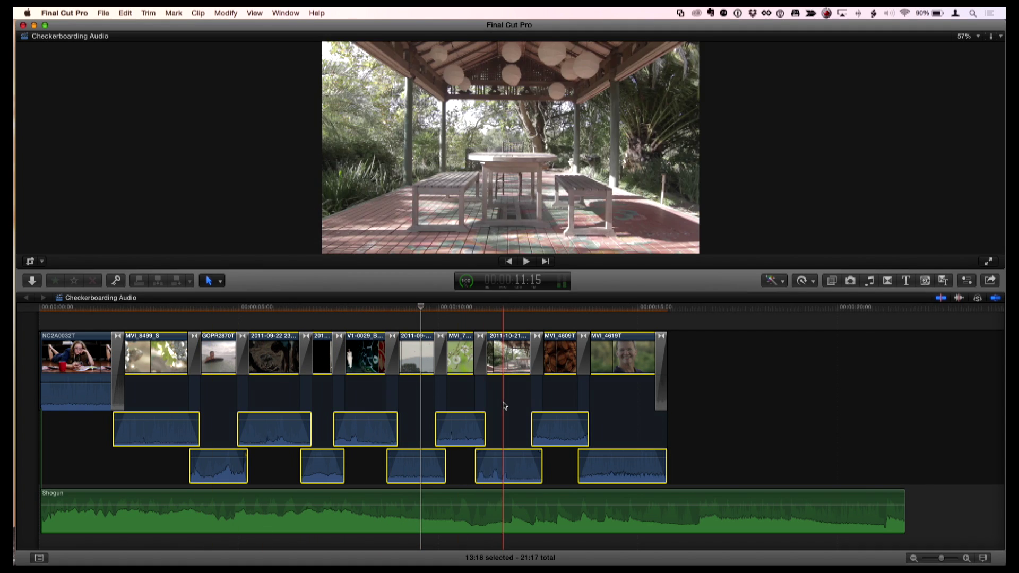
pyautogui.click(482, 364)
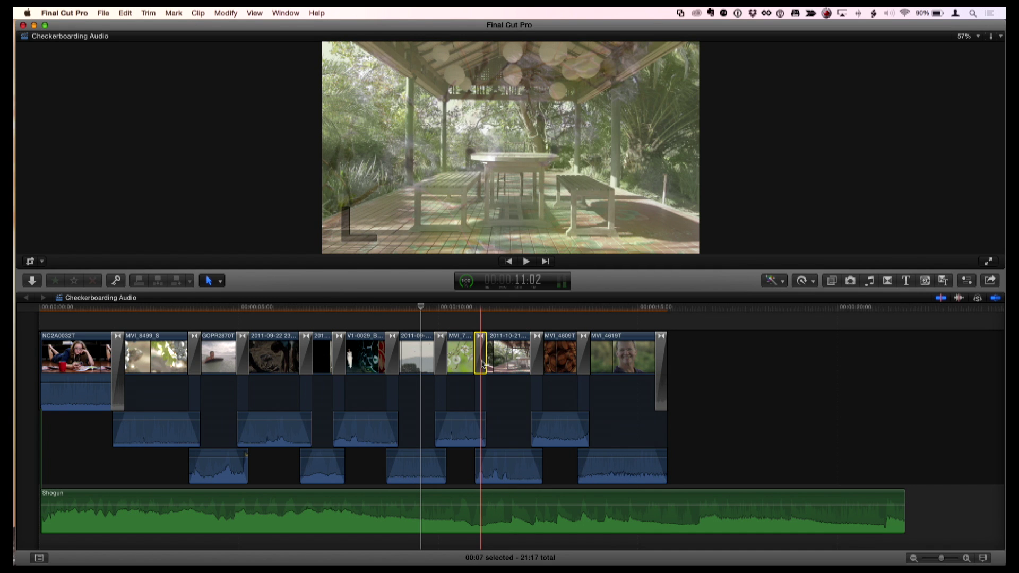
pyautogui.press('Delete')
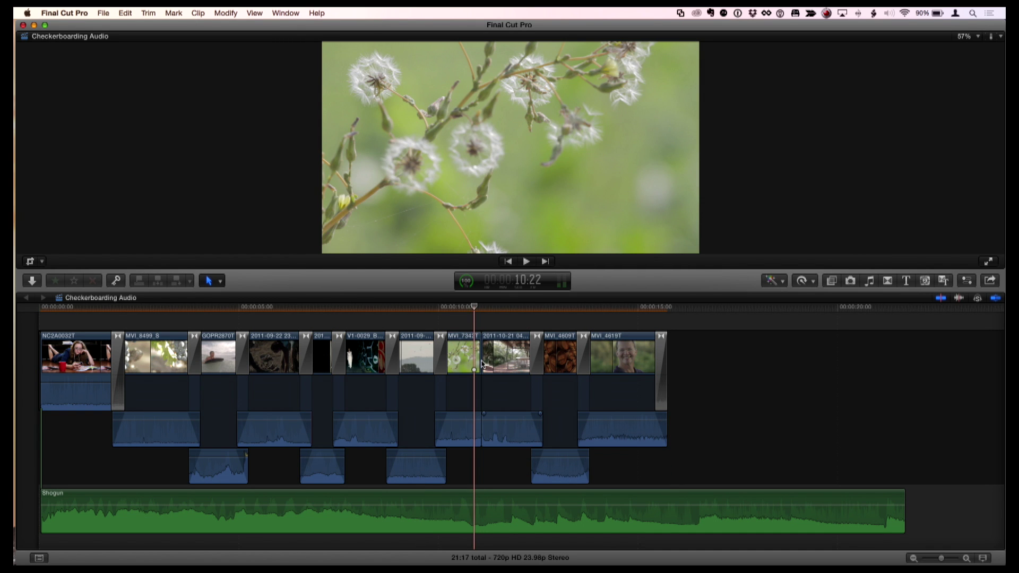
pyautogui.click(533, 356)
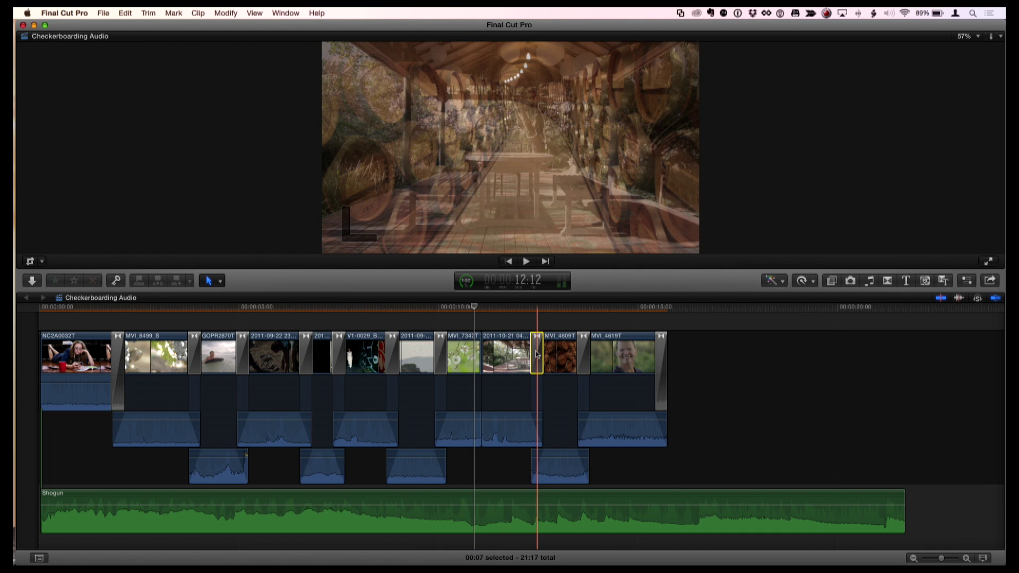
pyautogui.press('Delete')
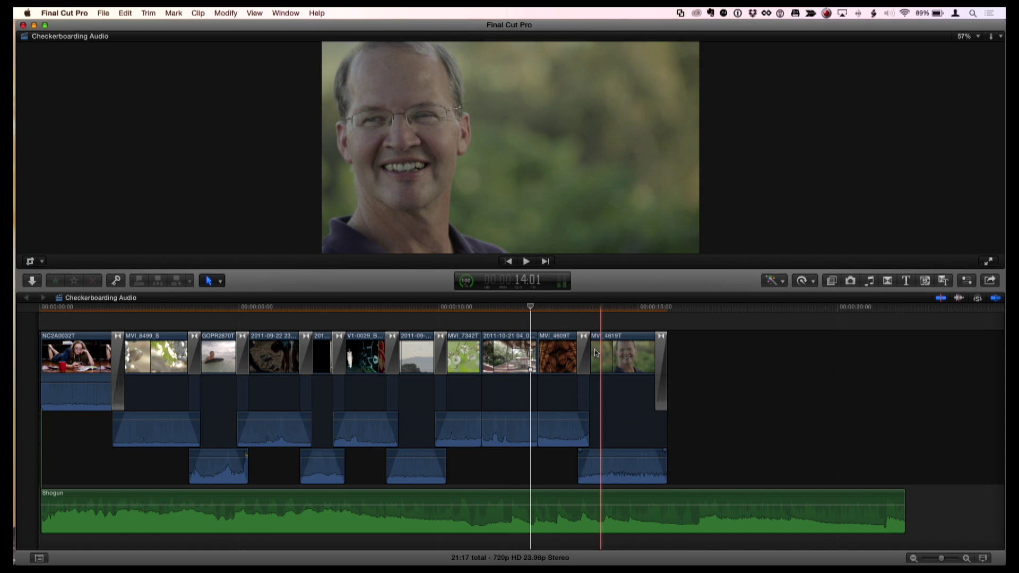
pyautogui.click(584, 355)
pyautogui.press('Delete')
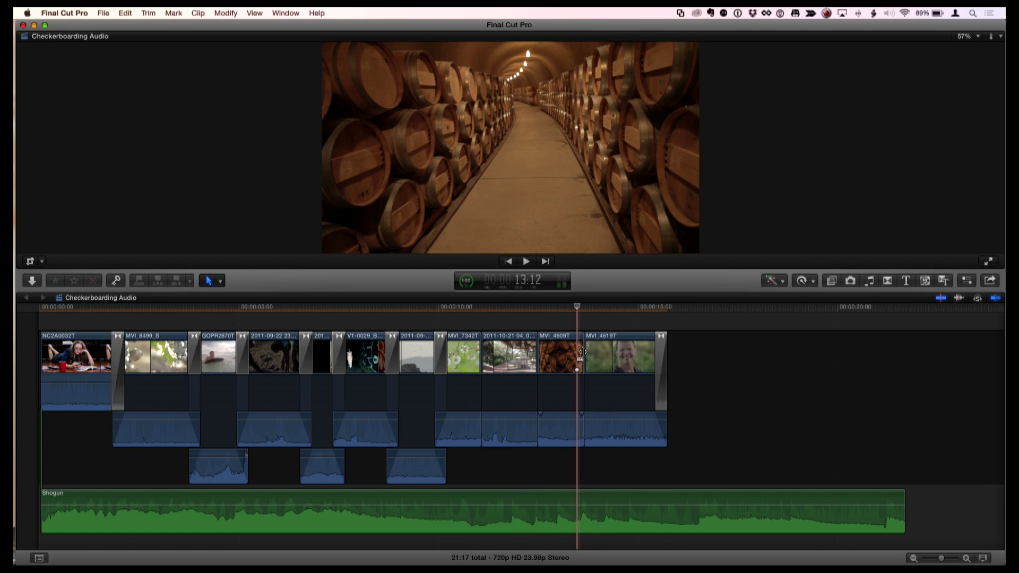
# - Undo the transition deletions and the transitions added between the storyline clips
pyautogui.press('super+Left')
pyautogui.press('Delete')
pyautogui.press('super+Left')
pyautogui.press('Delete')
pyautogui.press('super+Left')
pyautogui.press('Delete')
pyautogui.press('super+Left')
pyautogui.press('Delete')
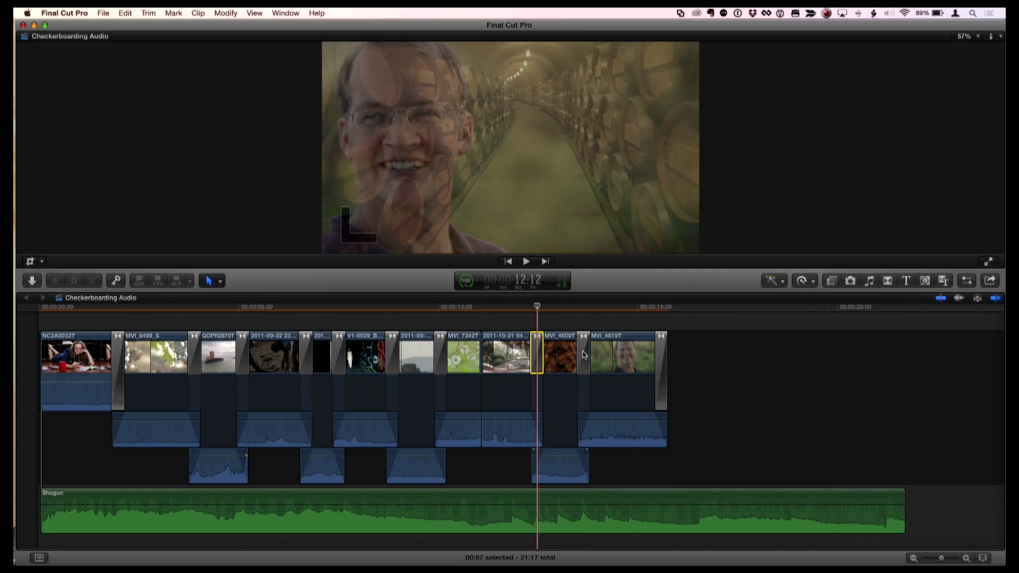
pyautogui.press('super+Left')
pyautogui.press('Delete')
pyautogui.press('super+Left')
pyautogui.press('Delete')
pyautogui.press('super+Left')
pyautogui.press('Delete')
pyautogui.press('super+Left')
pyautogui.press('Delete')
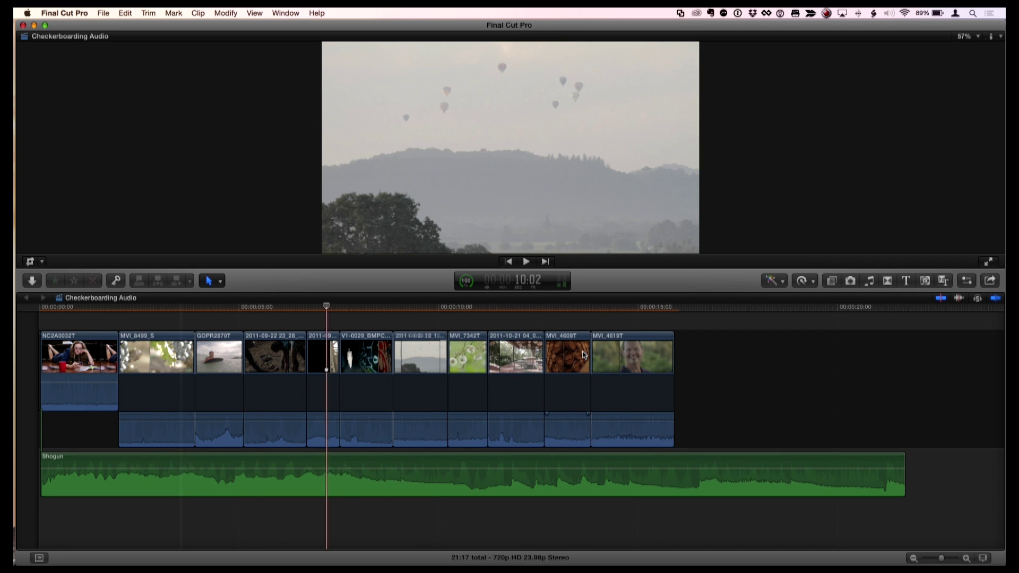
pyautogui.press('super+Left')
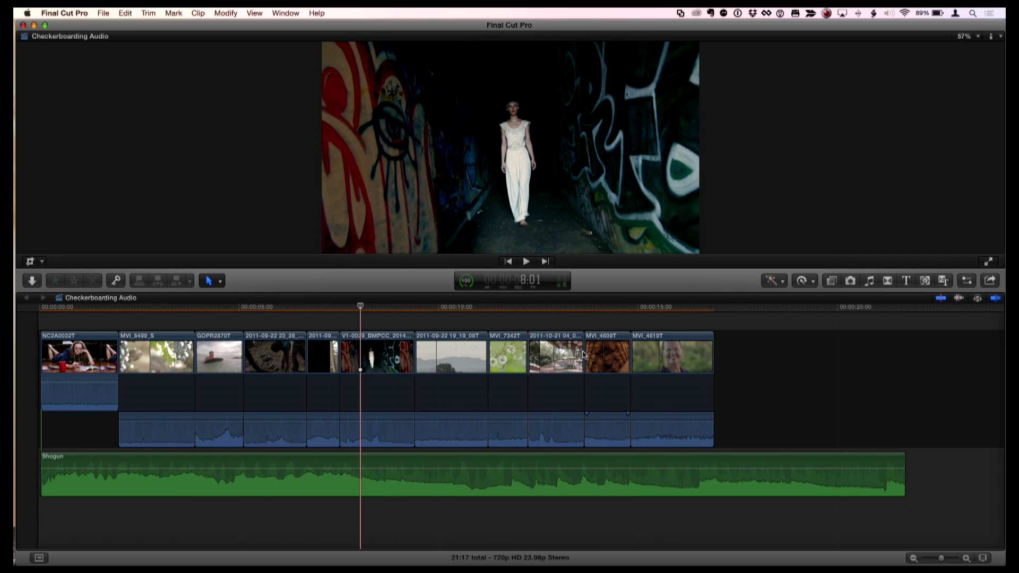
pyautogui.press('Delete')
pyautogui.press('super+Right')
pyautogui.press('Delete')
pyautogui.press('super+Right')
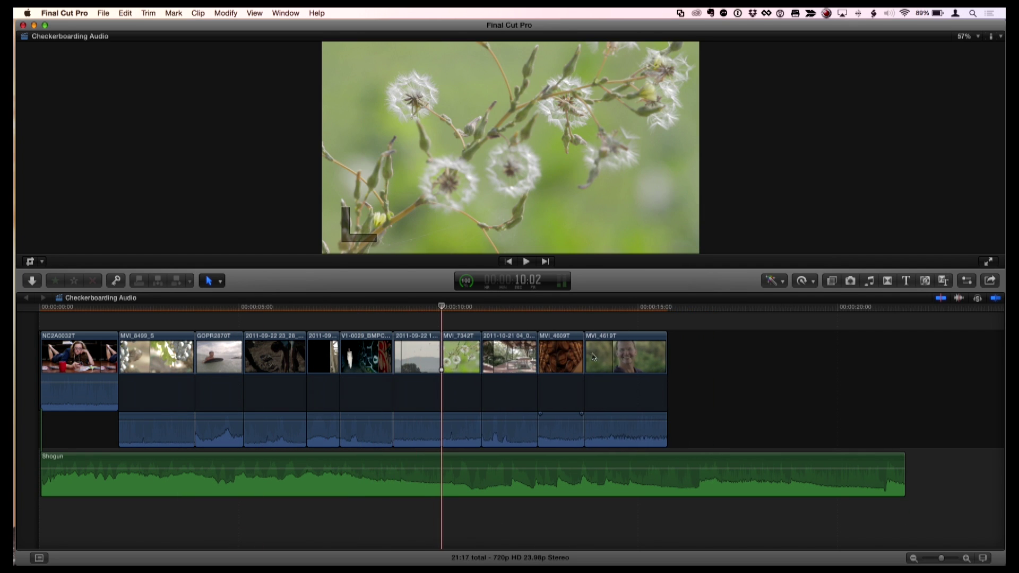
# - Select the clips from MVI_8499_S through MVI_4619T, collapse their expanded audio, and clear the selection
pyautogui.moveTo(708, 347); pyautogui.dragTo(178, 447)
pyautogui.hotkey('ctrl', 's')
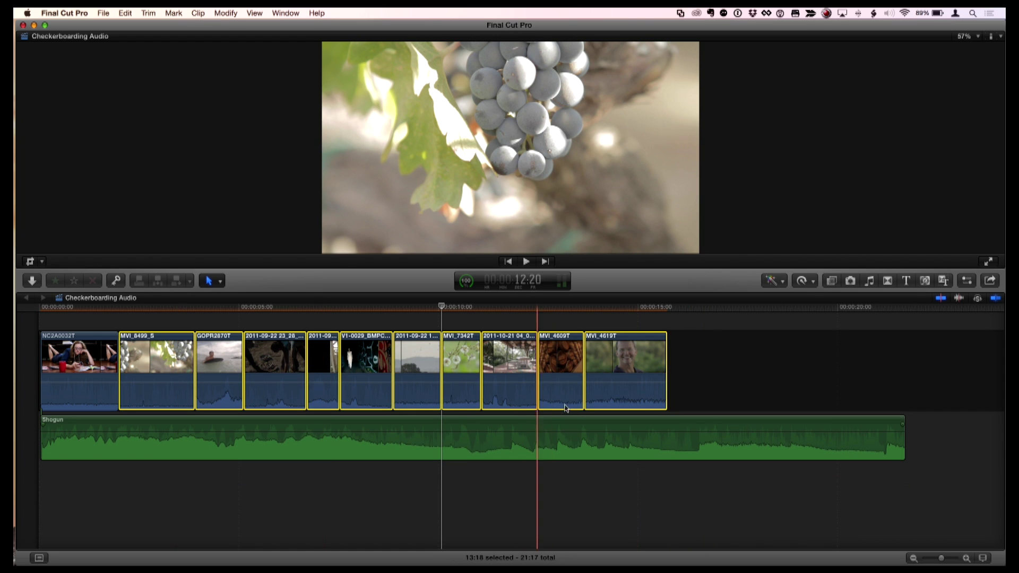
pyautogui.click(713, 384)
# - Switch to Motion and create a new Final Cut Transition project with the Broadcast HD 1080 preset
pyautogui.press('super+Tab')
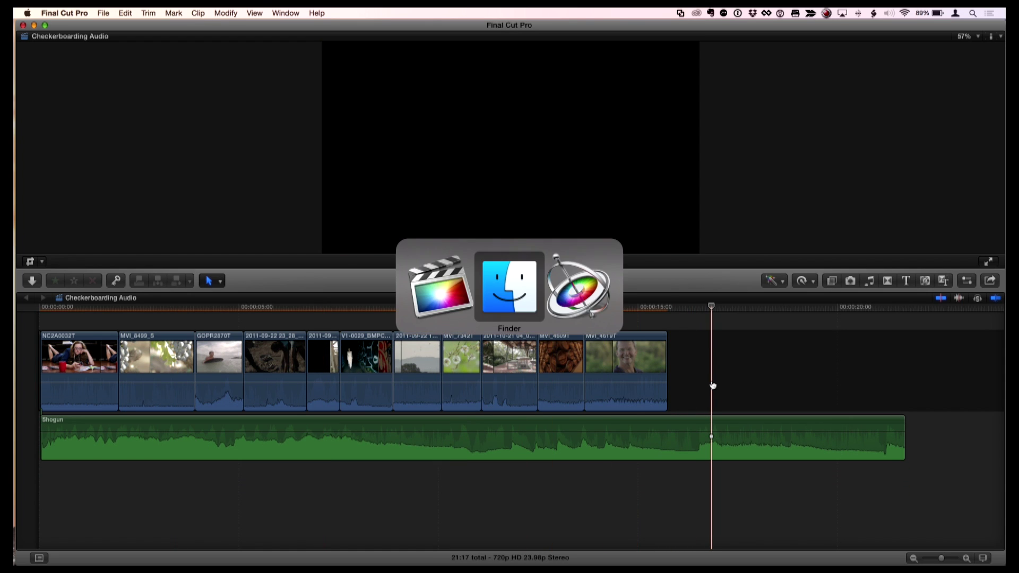
pyautogui.press('super+Tab')
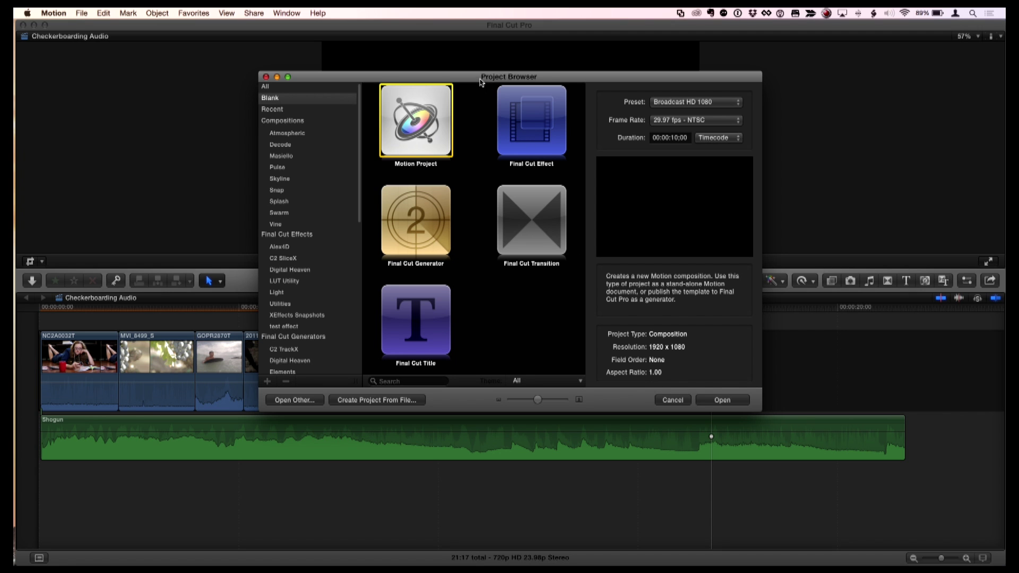
pyautogui.moveTo(481, 81); pyautogui.dragTo(474, 88)
pyautogui.click(523, 218)
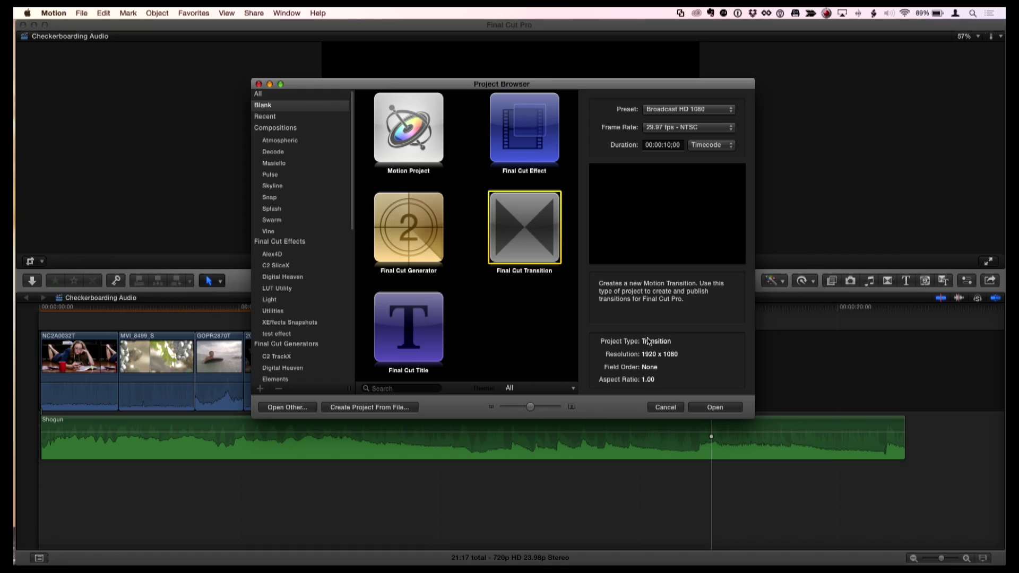
pyautogui.click(715, 408)
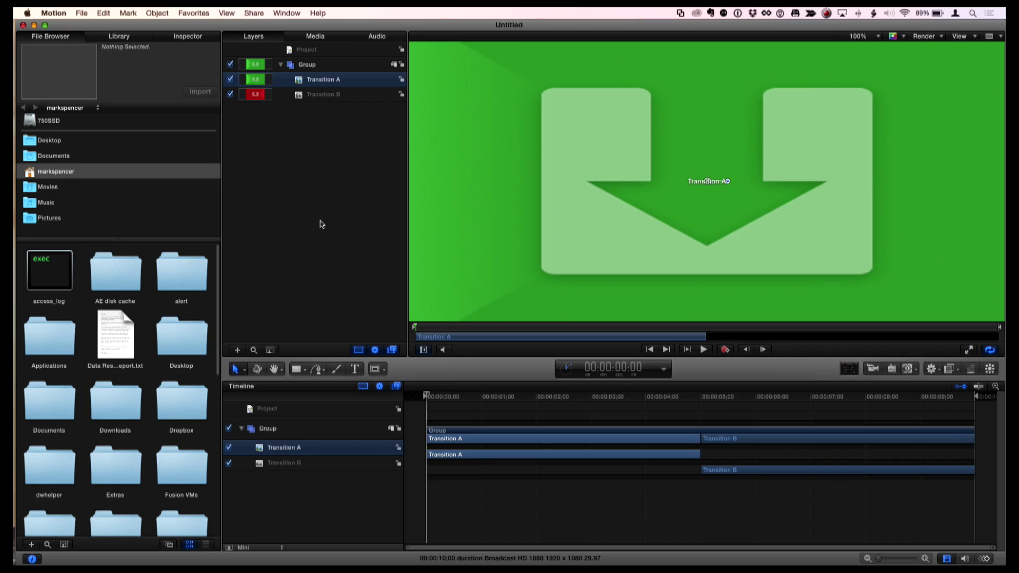
# - Fill in the publish settings with template name Audio Cross Fade and category _Custom, and cancel without publishing
pyautogui.press('super+s')
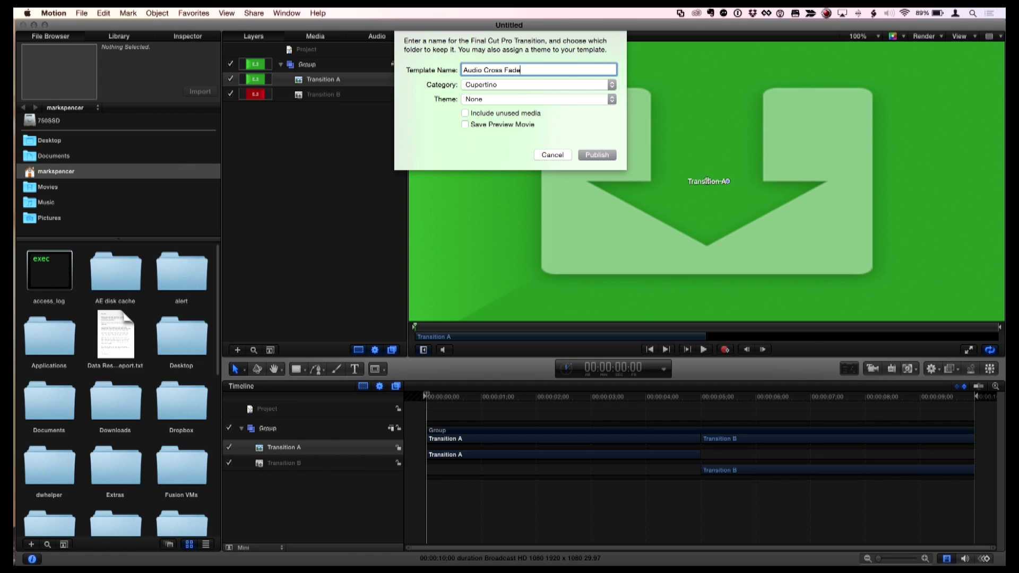
pyautogui.click(504, 86)
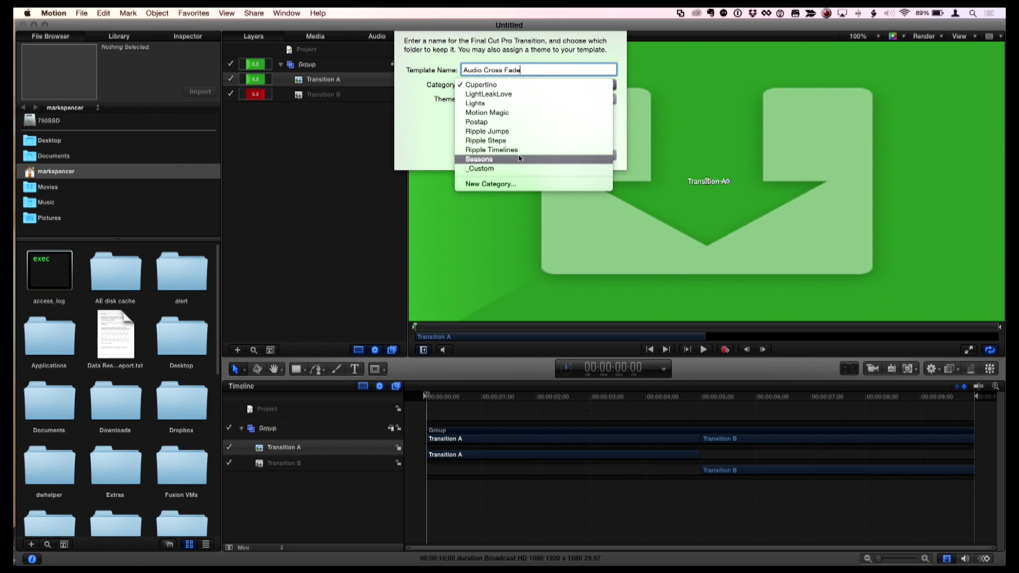
pyautogui.click(506, 154)
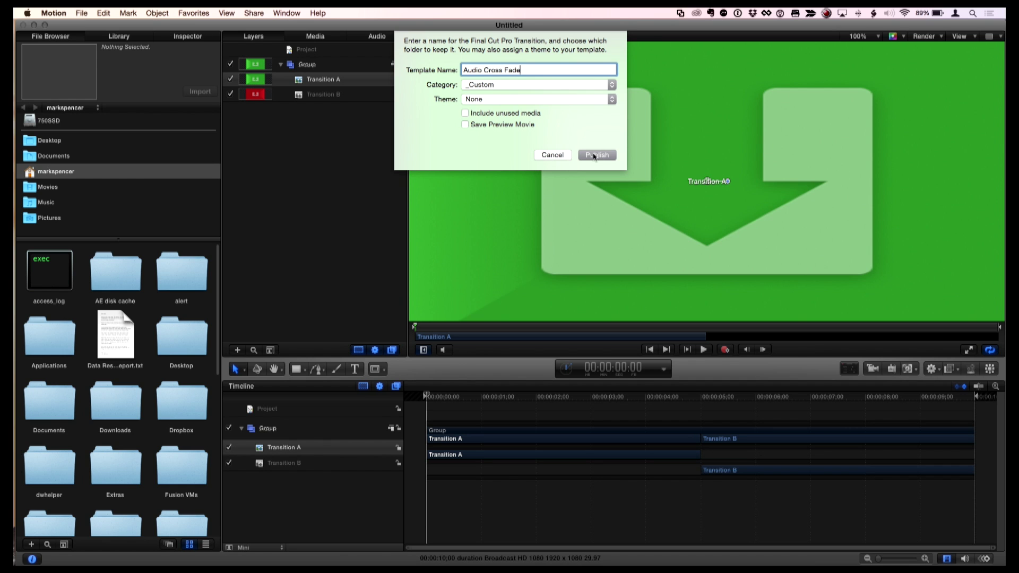
pyautogui.click(552, 156)
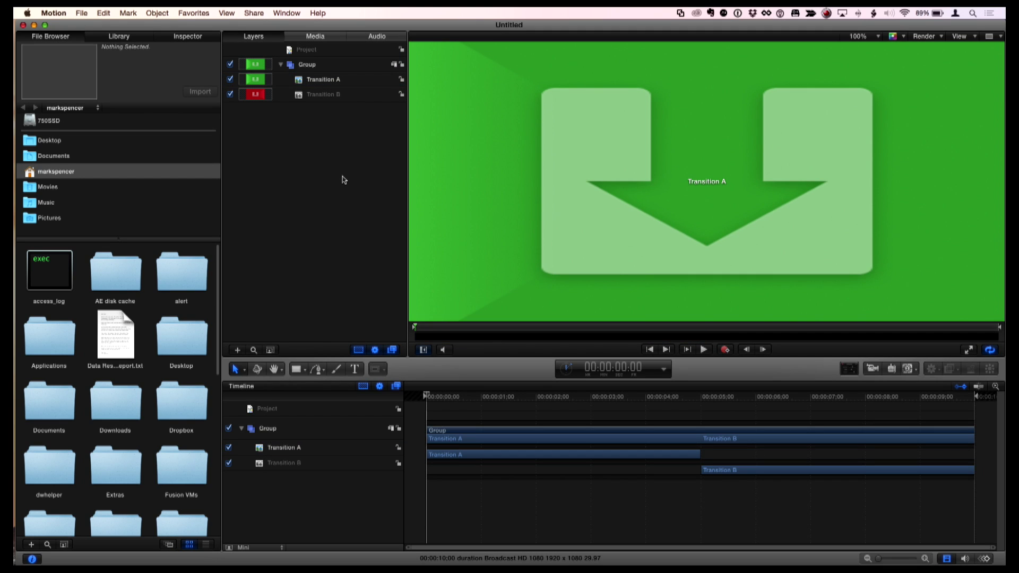
# - Switch to Final Cut Pro and apply the _Custom transition Audio CrossFade to the clips from MVI_8499_S through MVI_4619T
pyautogui.press('super+Tab')
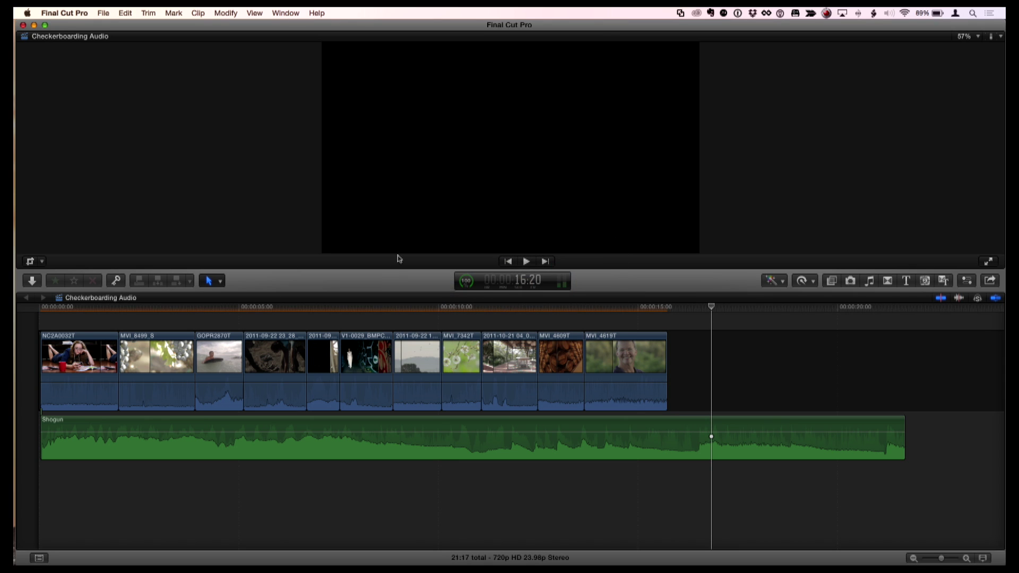
pyautogui.click(890, 282)
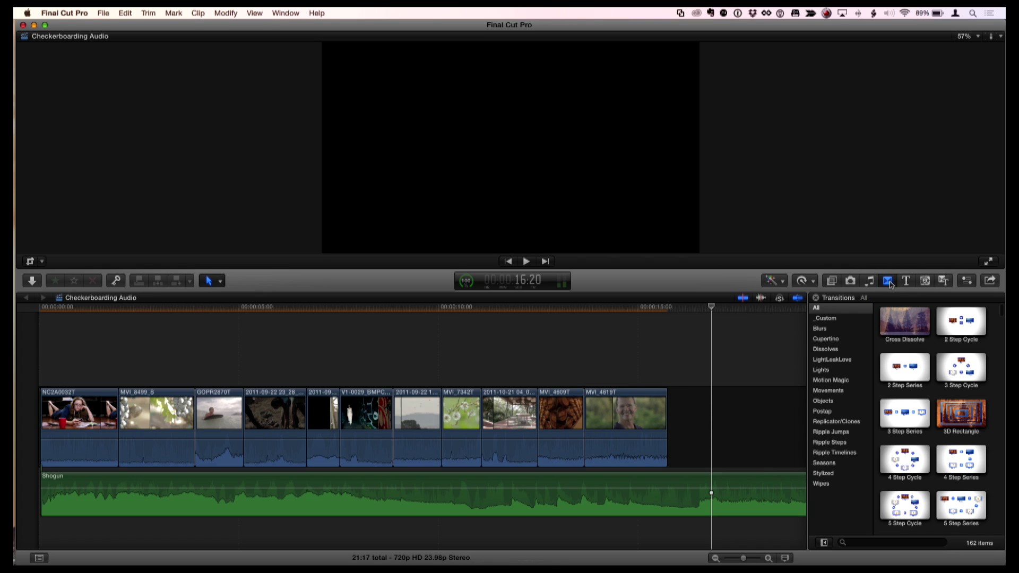
pyautogui.click(827, 318)
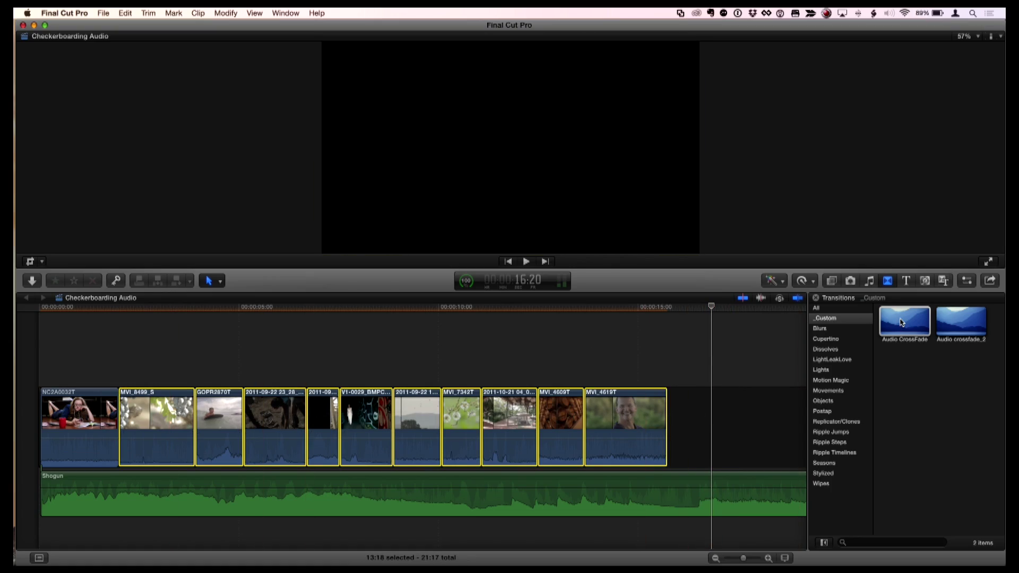
pyautogui.doubleClick(901, 323)
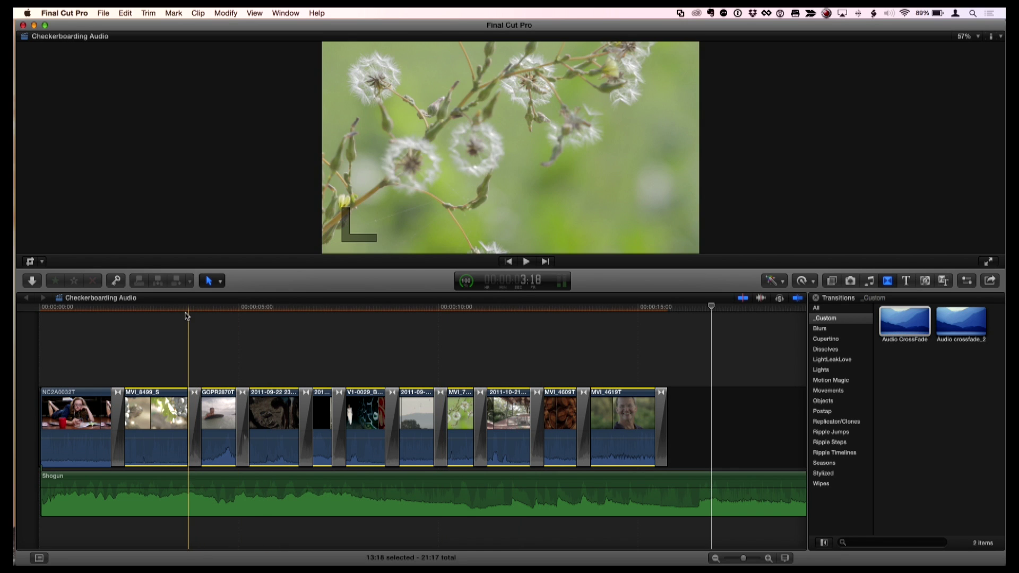
# - Play the timeline from near the end of NC2A0032T through the custom transitions to check the cuts and audio
pyautogui.click(105, 312)
pyautogui.press('space')
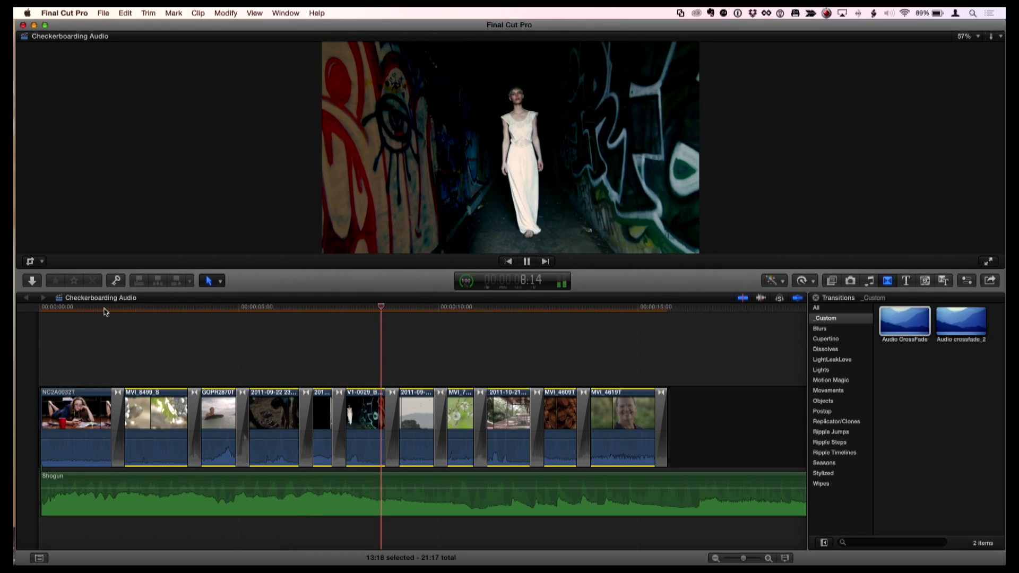
pyautogui.press('space')
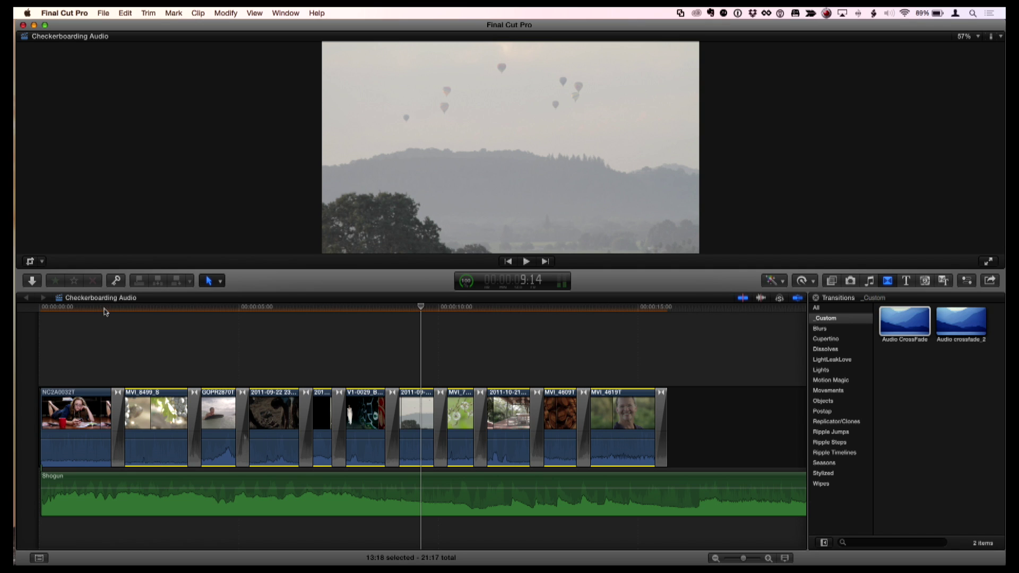
# - Switch to Motion, fit the canvas to the window, and scrub the transition template to examine Transition A and B
pyautogui.press('super+Tab')
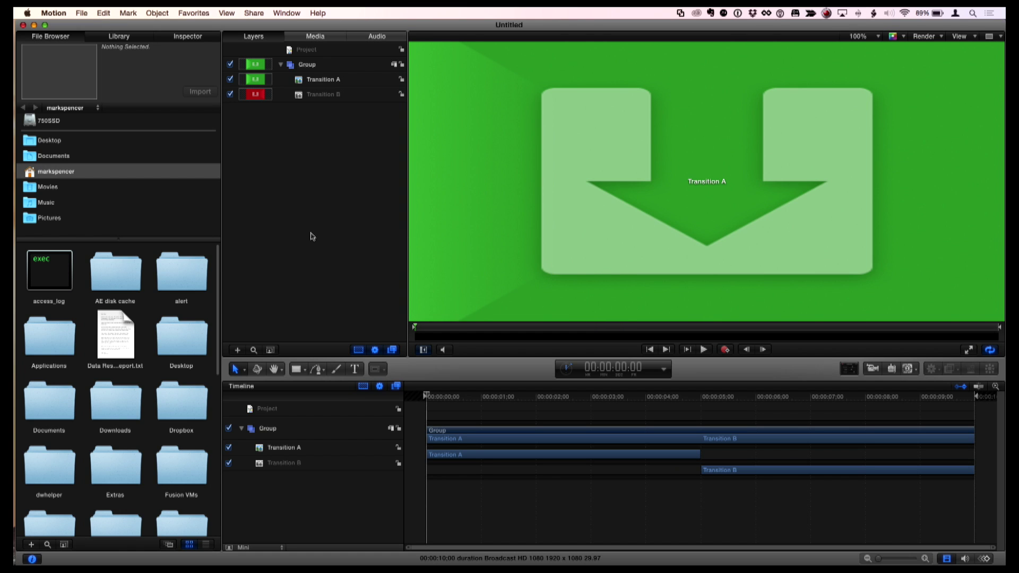
pyautogui.hotkey('shift', 'z')
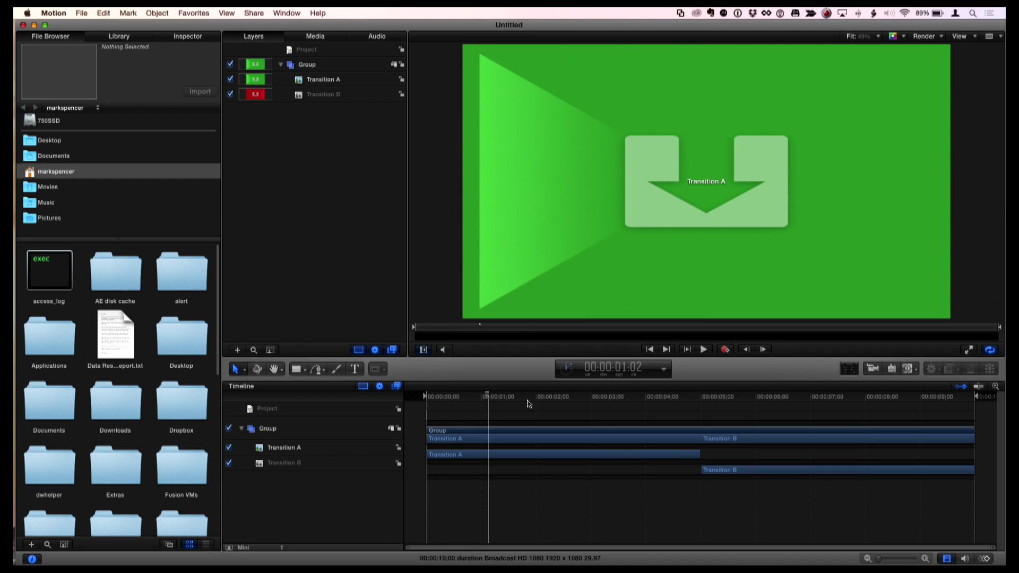
pyautogui.moveTo(703, 405); pyautogui.dragTo(479, 396)
pyautogui.moveTo(695, 410); pyautogui.dragTo(431, 402)
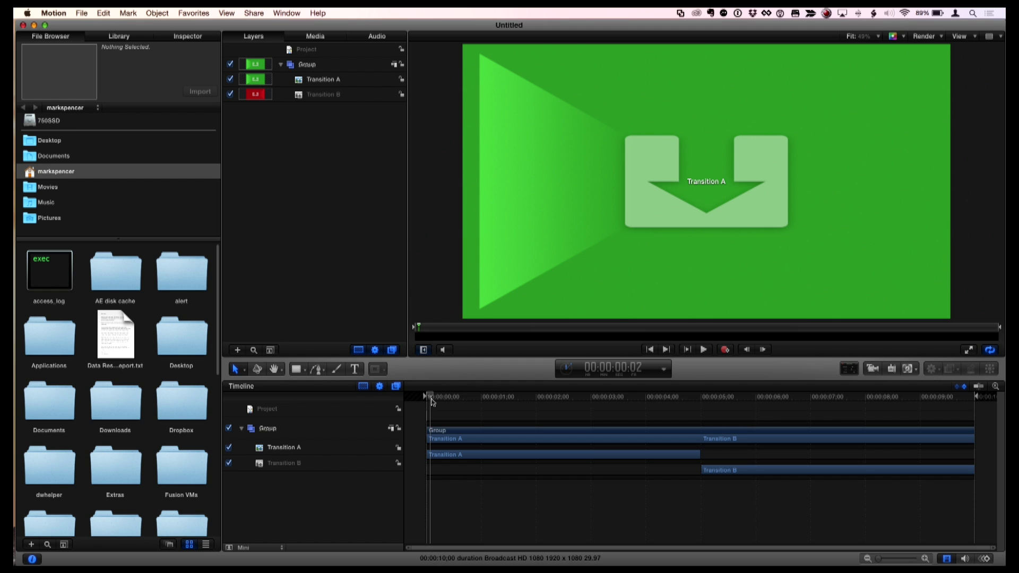
# - Switch to Final Cut Pro and expand the audio of the selected clips below their video
pyautogui.press('super+Tab')
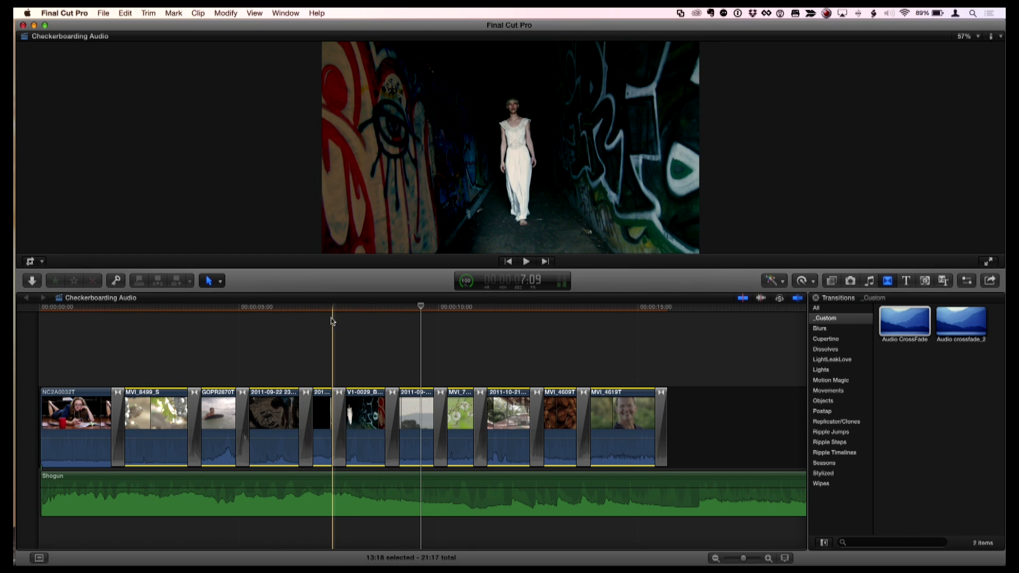
pyautogui.click(377, 310)
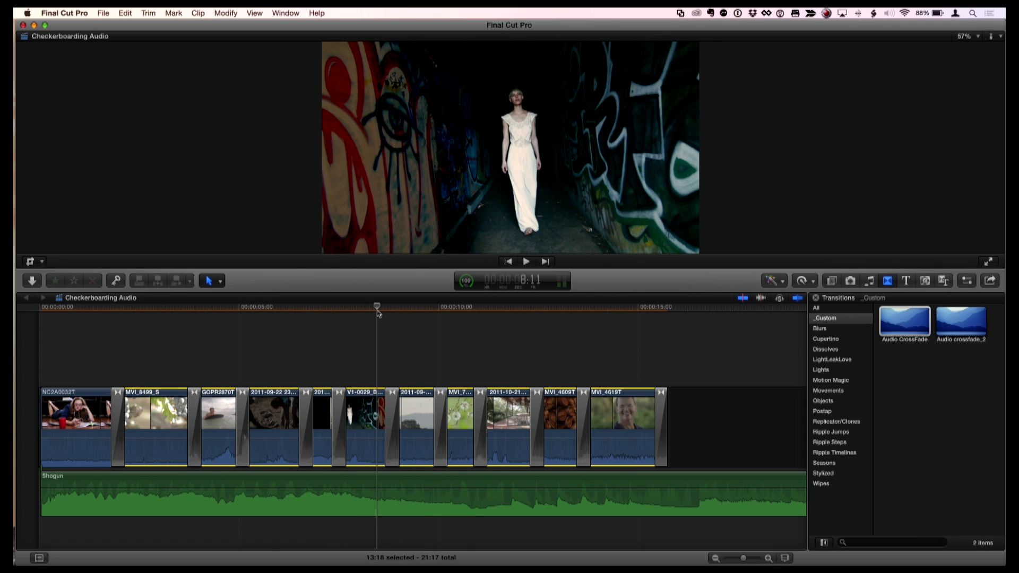
pyautogui.hotkey('ctrl', 's')
pyautogui.scroll(-1, 595, 345)
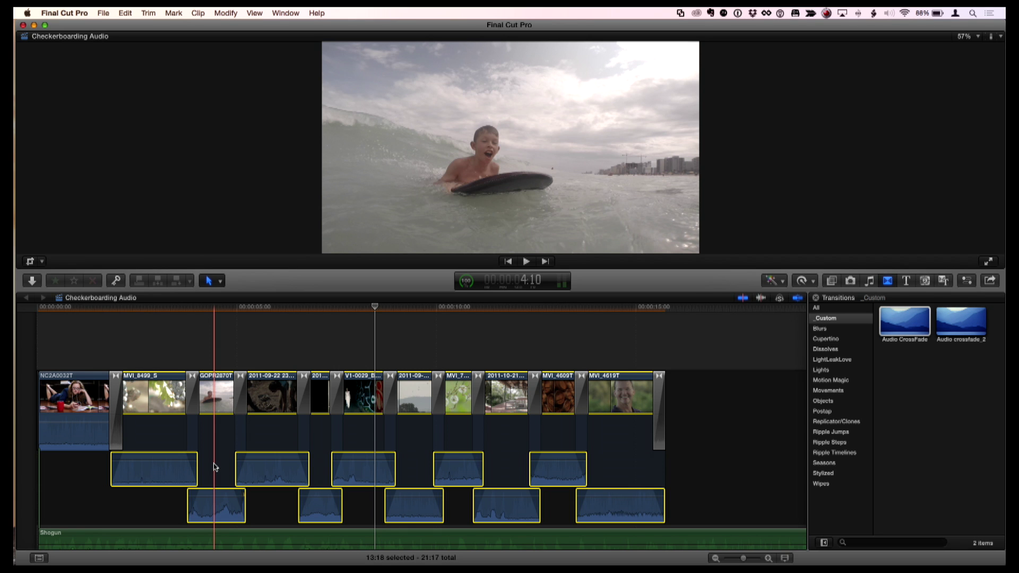
# - Scrub the timeline from MVI_8499_S to MVI_4609T to examine the video cuts above the checkerboarded audio
pyautogui.click(199, 307)
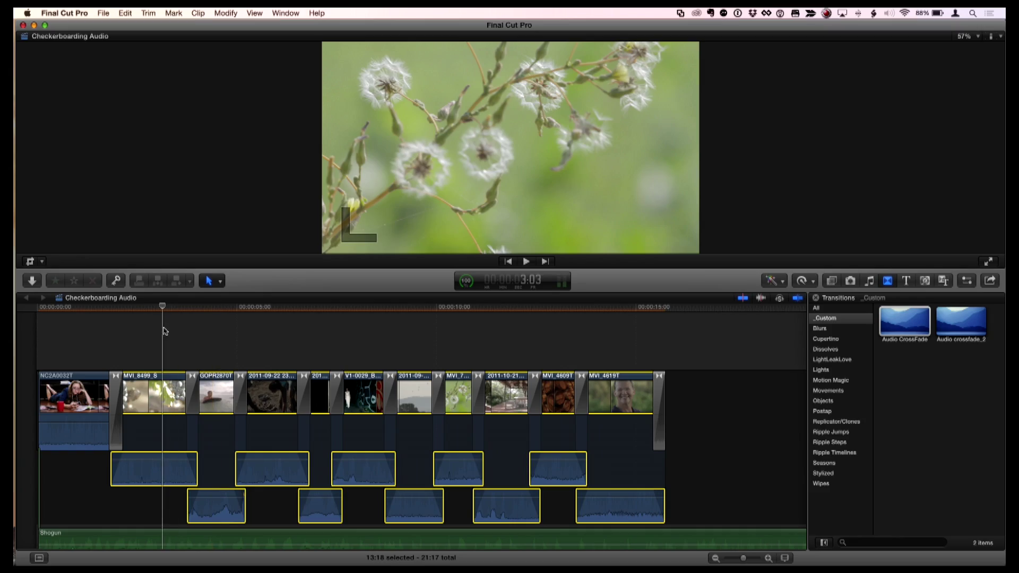
pyautogui.moveTo(165, 331); pyautogui.dragTo(564, 316)
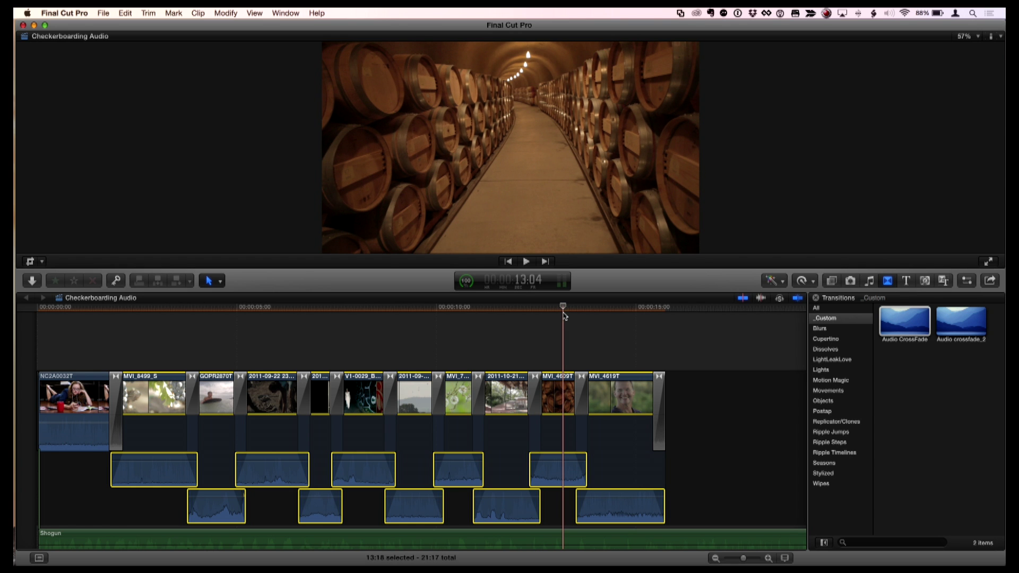